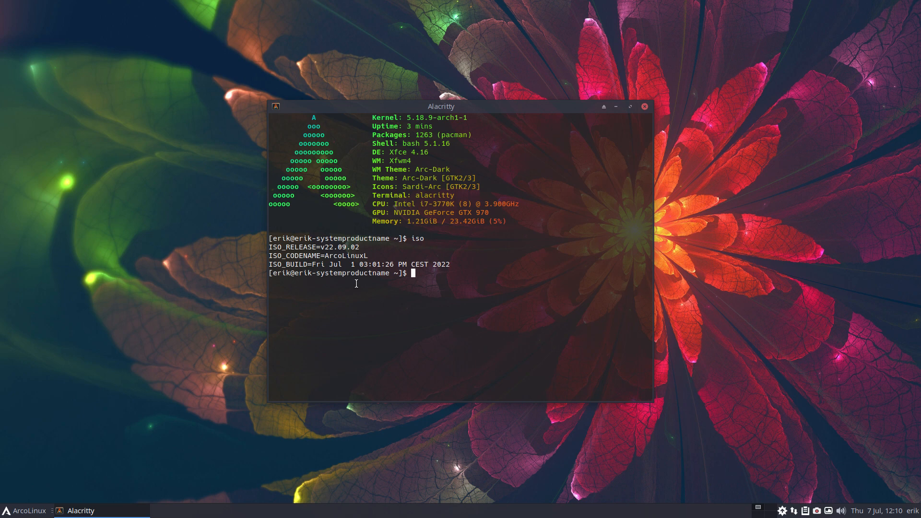
Launch archlinux-tweak-tool from the terminal, authenticate with the account password, and place both windows side by side.
drag(337, 247, 368, 247)
click(376, 266)
text(archlinux-tweak-tool)
key(Return)
text(****)
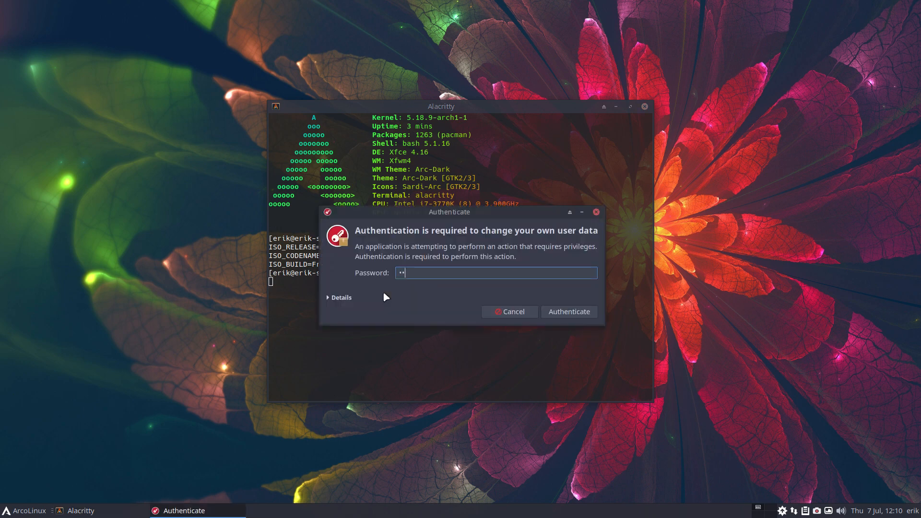
key(Return)
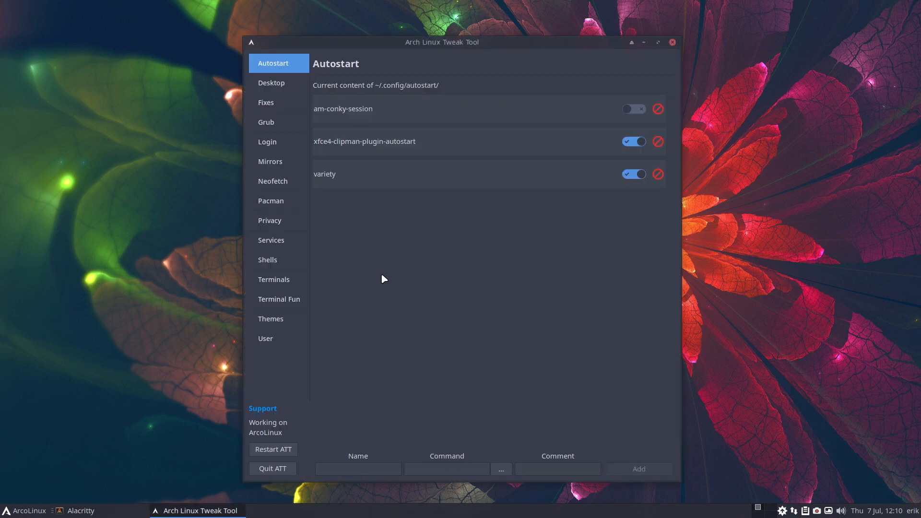
drag(487, 42, 280, 36)
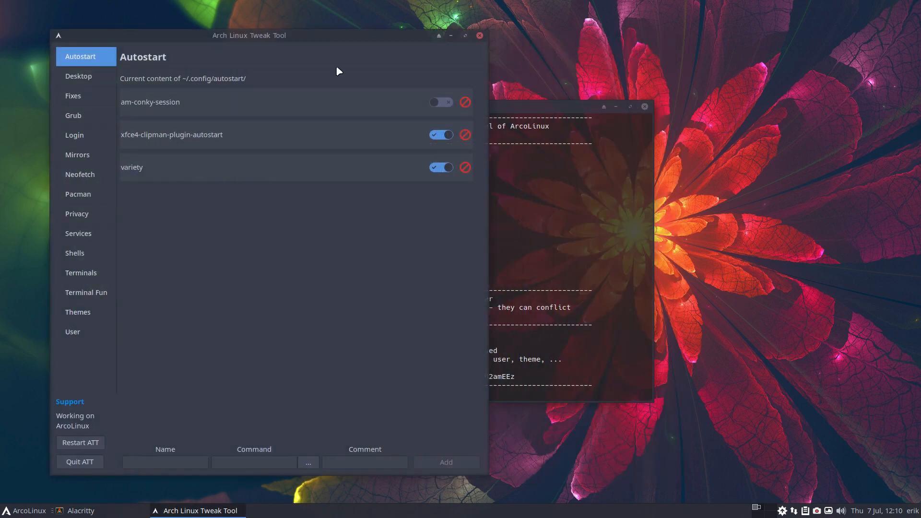
drag(514, 105, 763, 107)
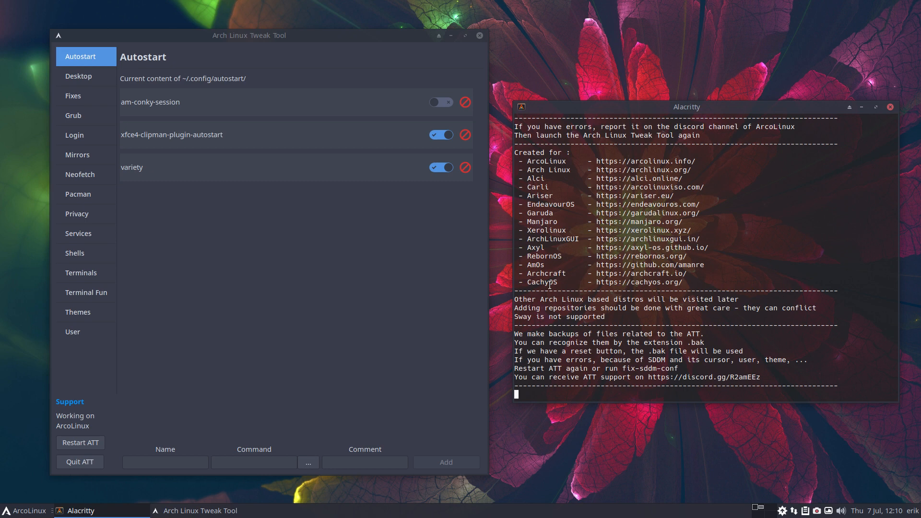
Look through the list of installable desktops in the Desktop Installer without changing the selection.
click(88, 78)
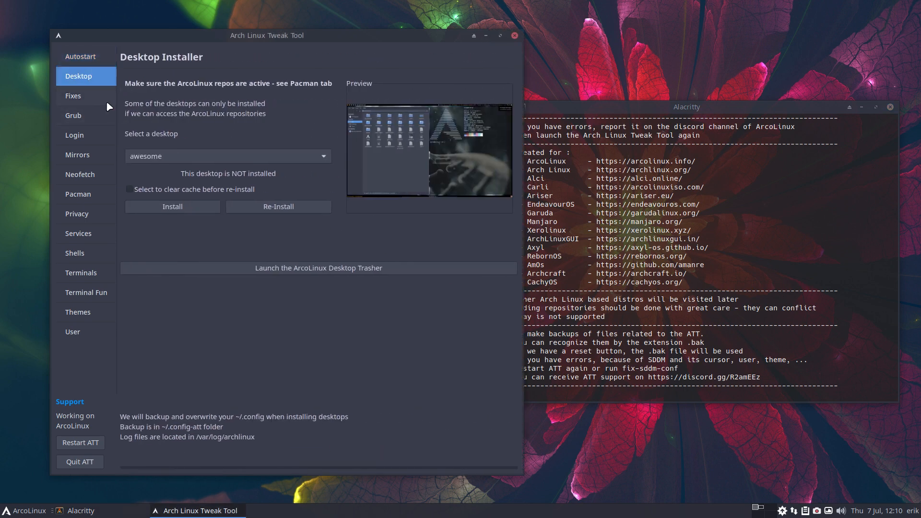
click(169, 158)
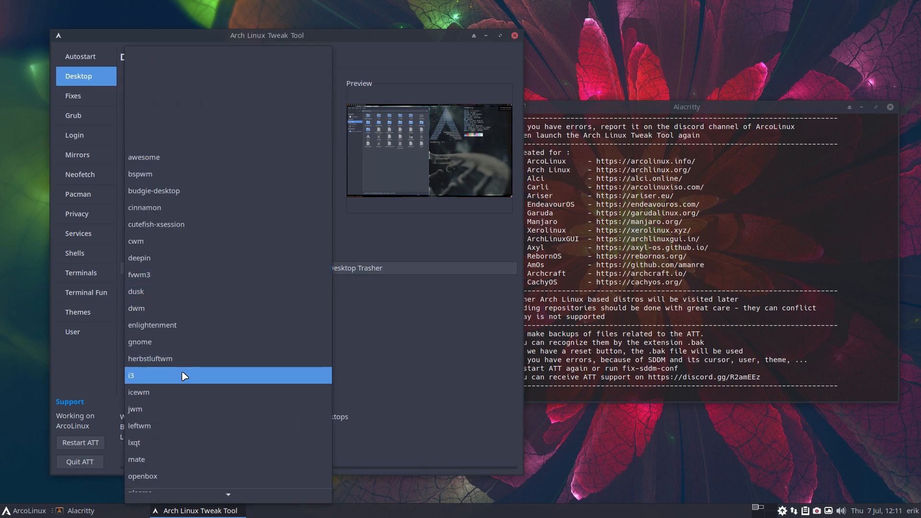
click(389, 352)
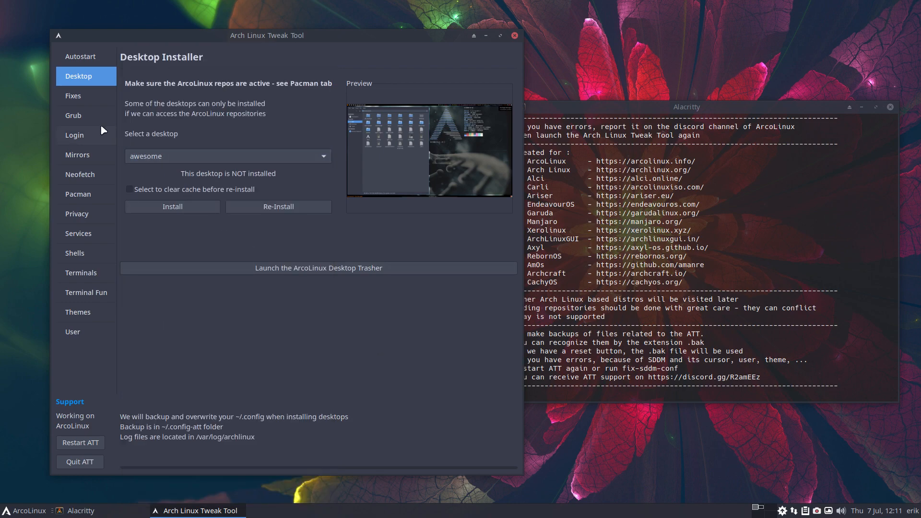
Review the login manager settings for SDDM, LightDM and LXDM, and the login wallpaper options.
click(90, 136)
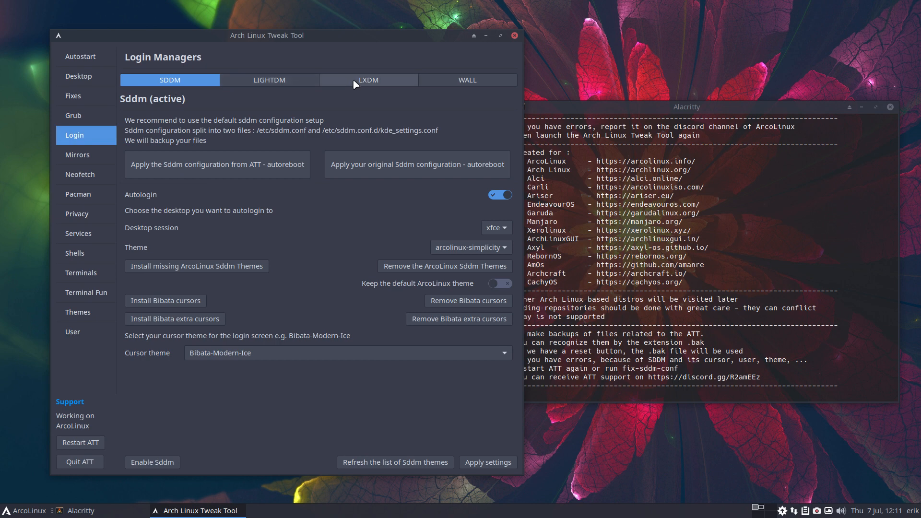
click(249, 81)
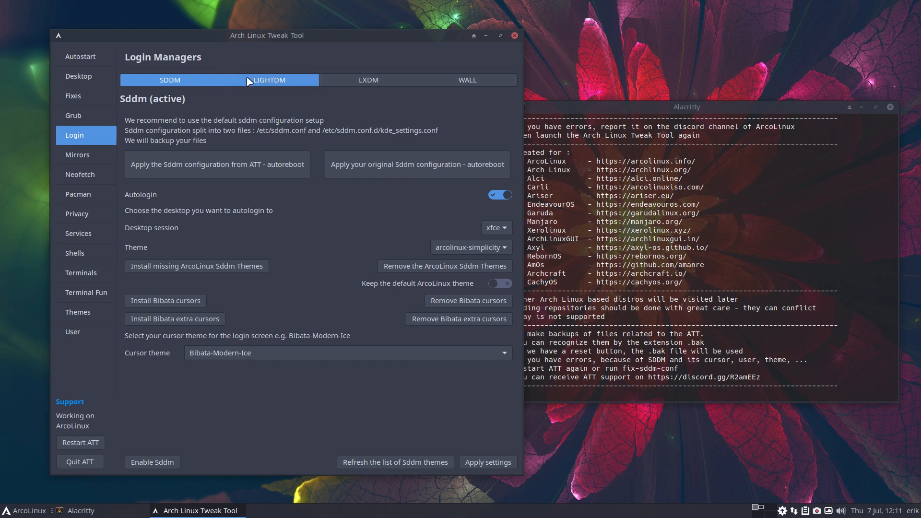
click(369, 80)
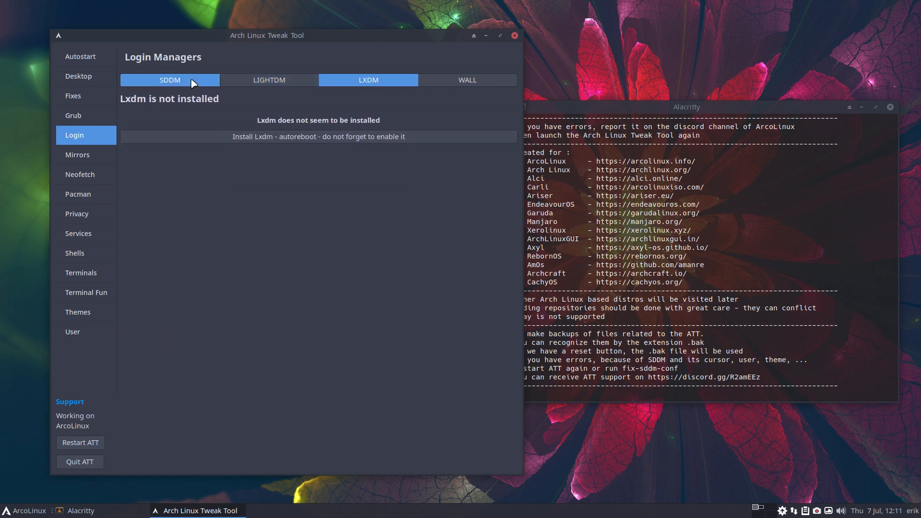
click(192, 82)
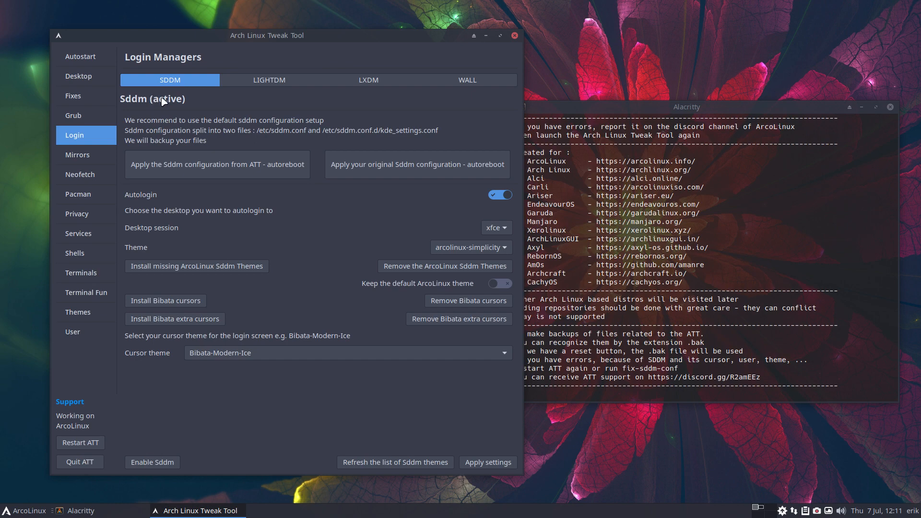
click(256, 85)
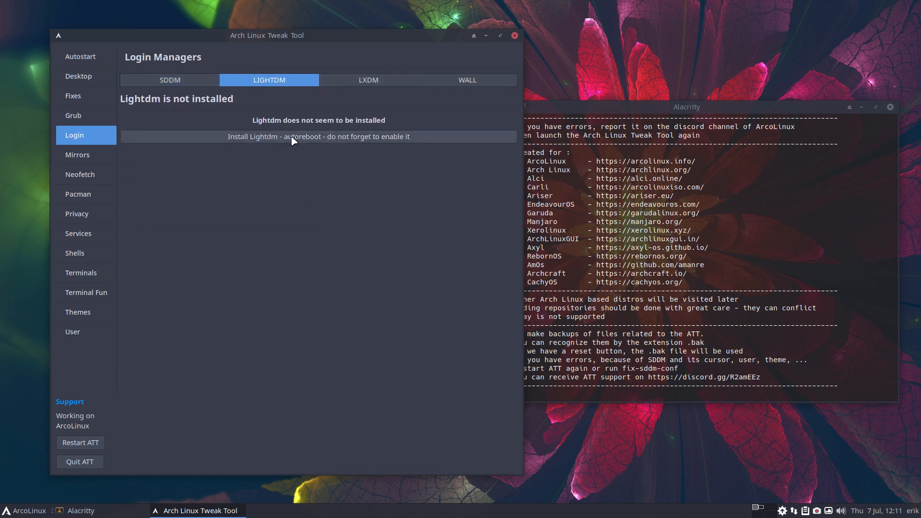
click(367, 81)
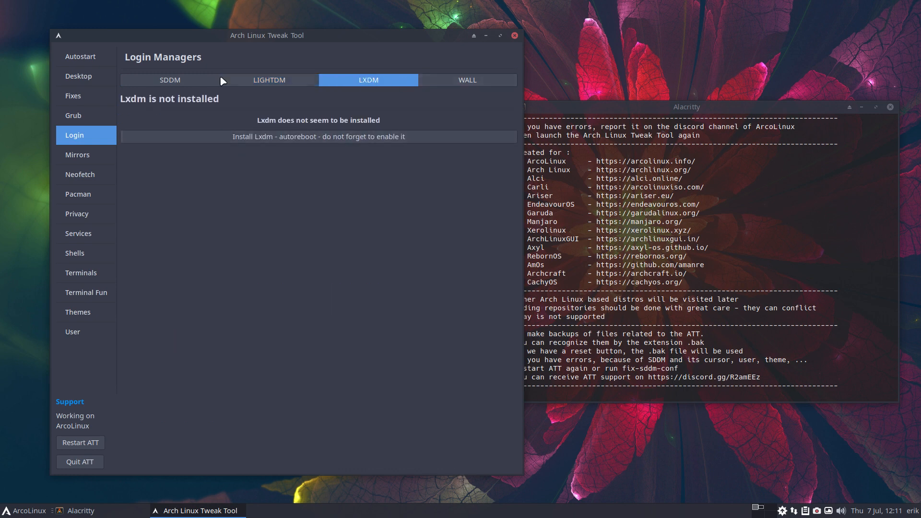
click(448, 80)
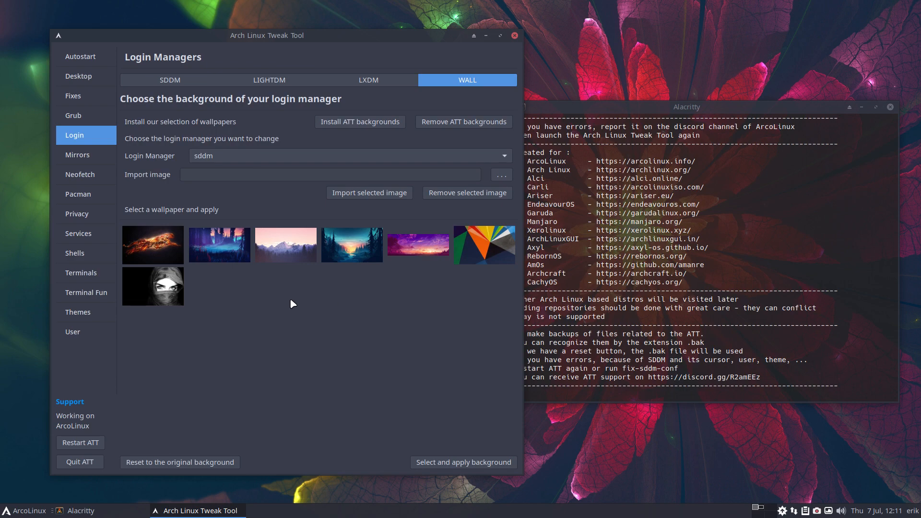
click(180, 83)
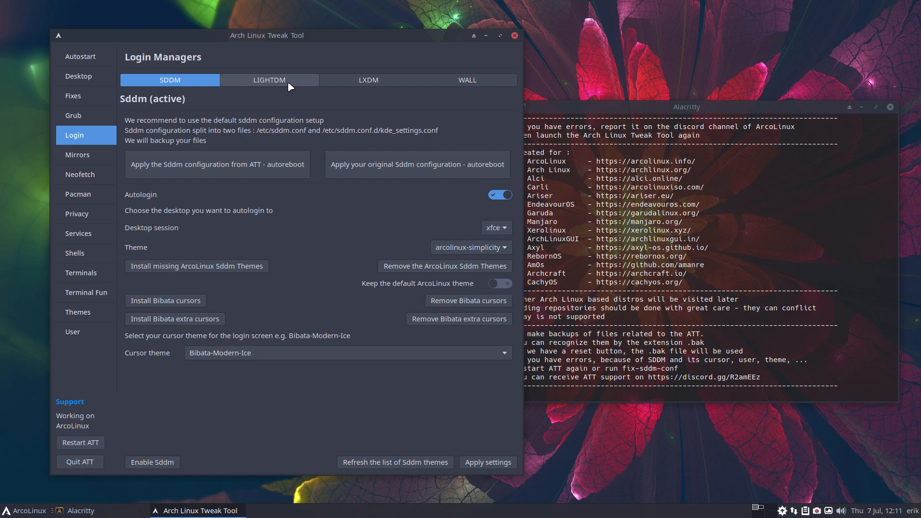
Install LightDM and reopen its login manager settings in the restarted tool, with its window beside the terminal.
click(268, 85)
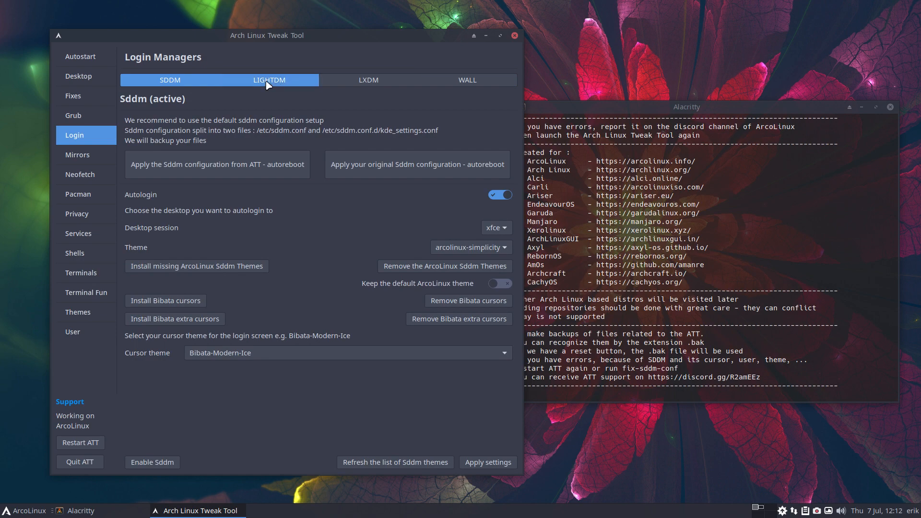
click(313, 138)
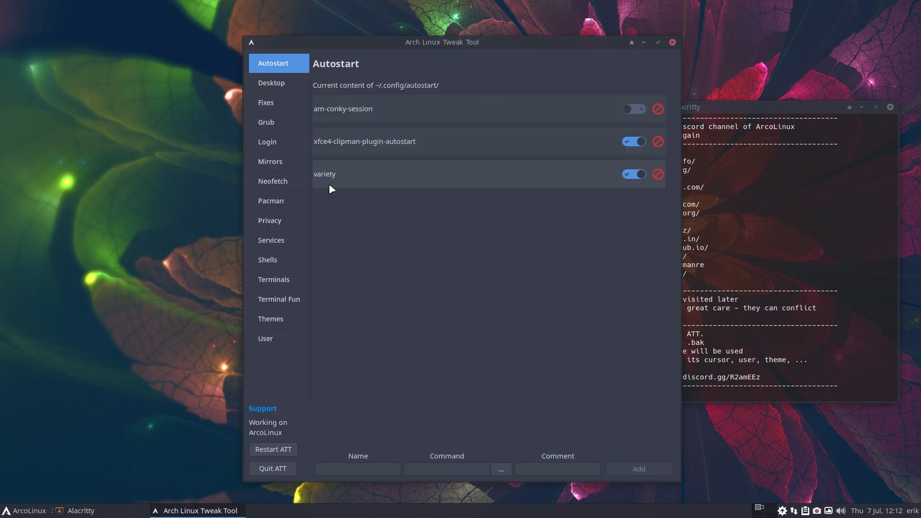
click(279, 140)
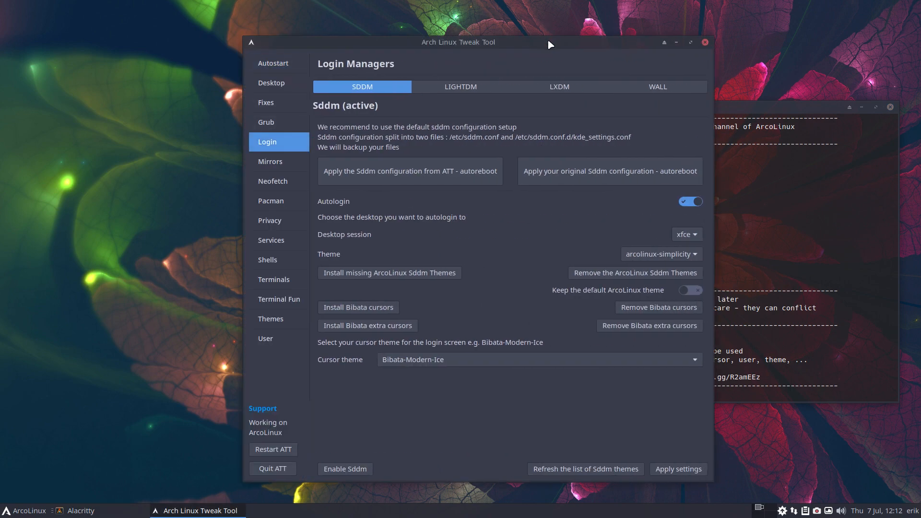
drag(548, 41, 355, 34)
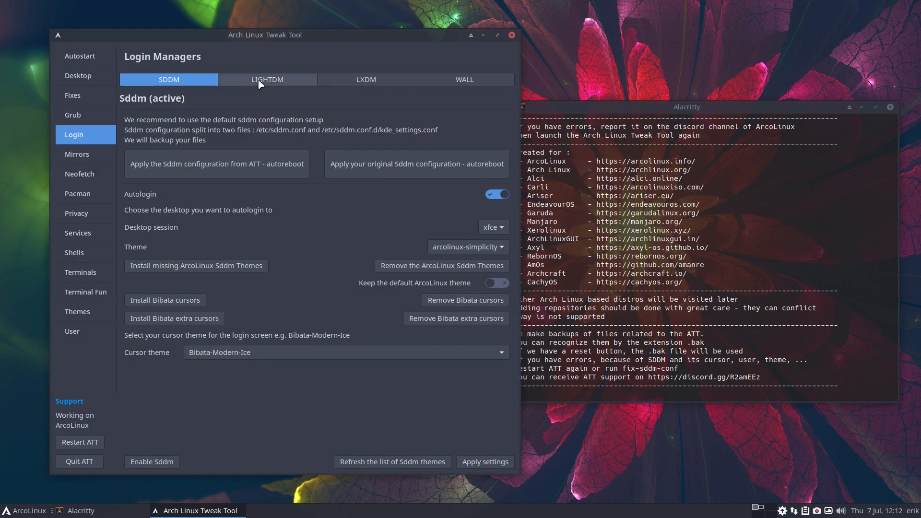
click(259, 82)
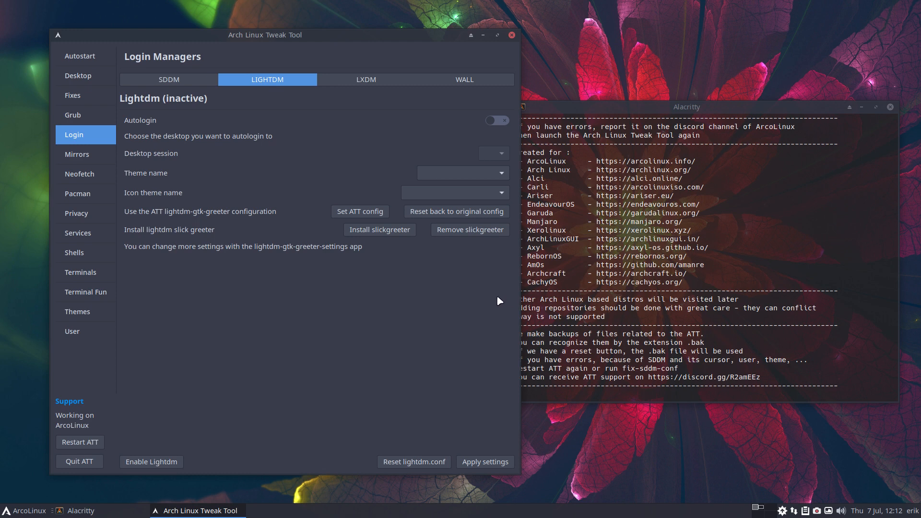
Run the tolightdm command in a new terminal and enter the sudo password.
key(super+Return)
text(sudo sys)
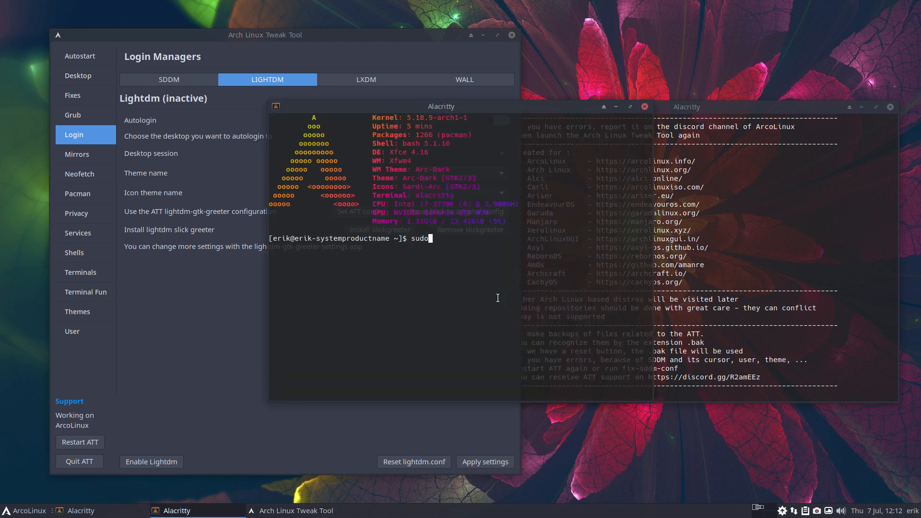
key(BackSpace)
key(BackSpace)
key(BackSpace)
key(BackSpace)
key(BackSpace)
key(BackSpace)
key(BackSpace)
key(BackSpace)
text(tolightdm)
key(Return)
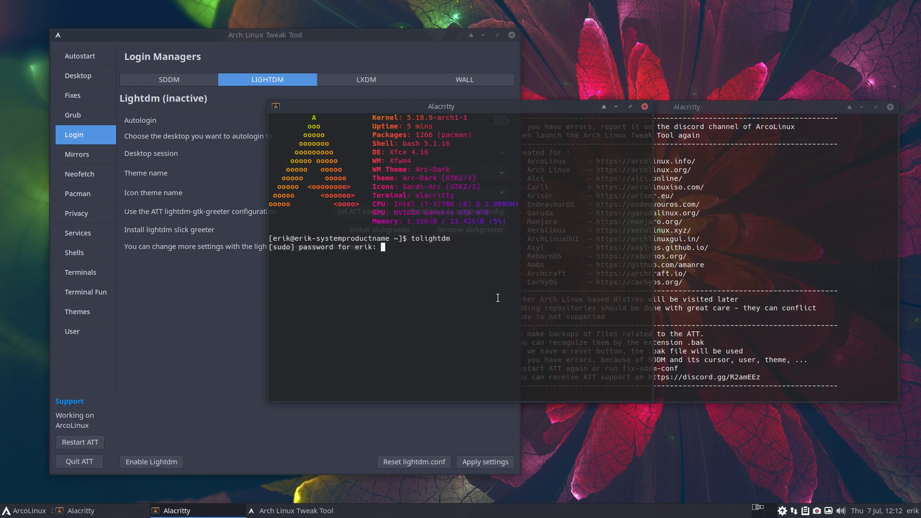
key(Return)
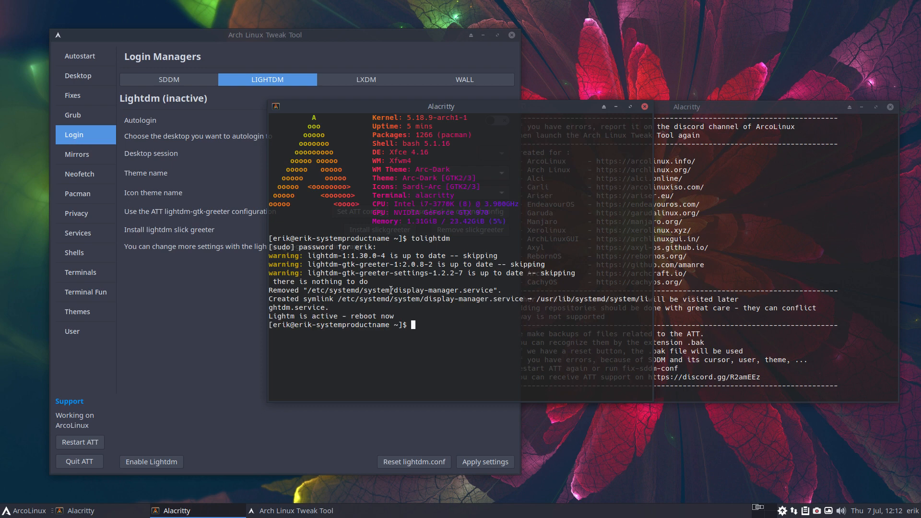
Examine the tolightdm output for the LightDM packages it handles and the display-manager.service symlink.
drag(407, 238, 446, 239)
drag(353, 257, 432, 273)
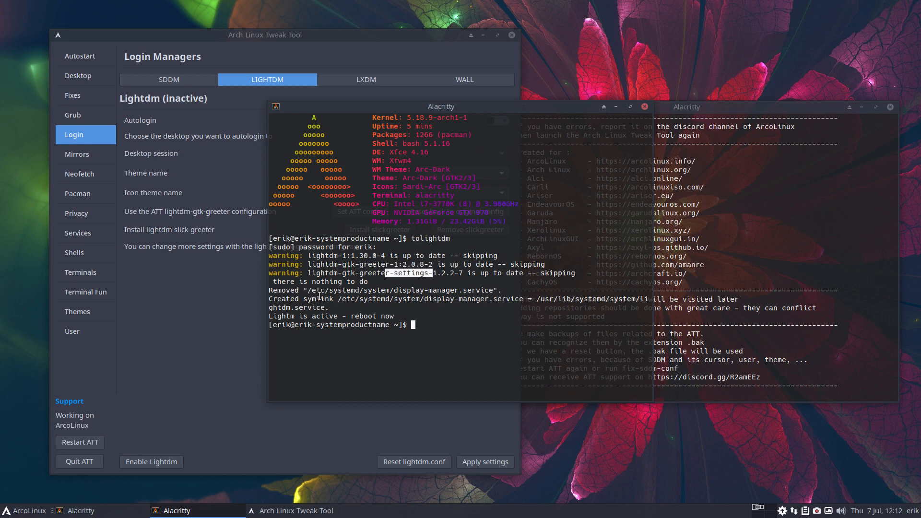
drag(321, 299, 535, 297)
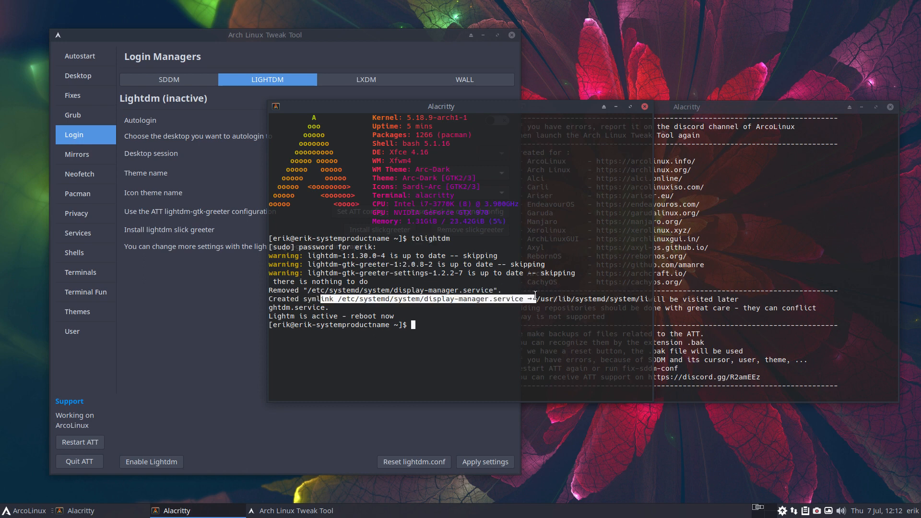
Enable the LightDM service by running sudo systemctl enable lightdm in the terminal.
click(440, 354)
text(sudo s)
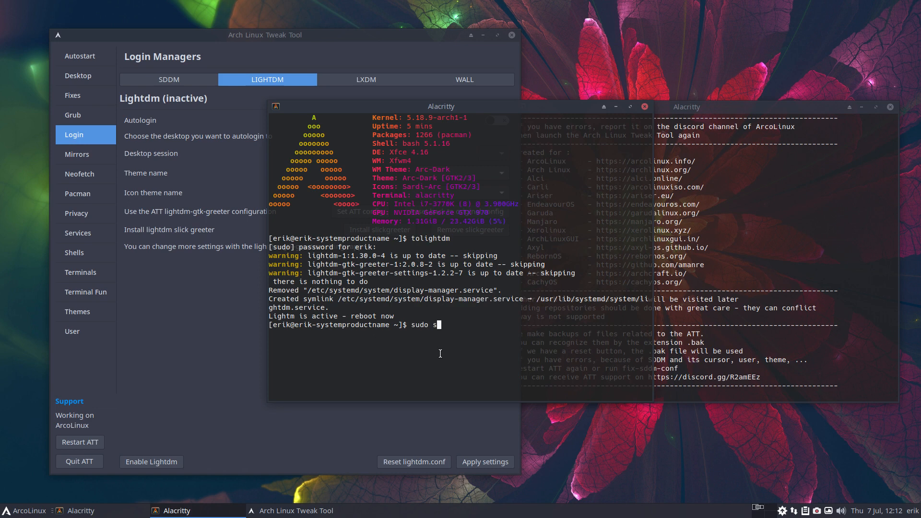
text(ystemctl enable lightdm)
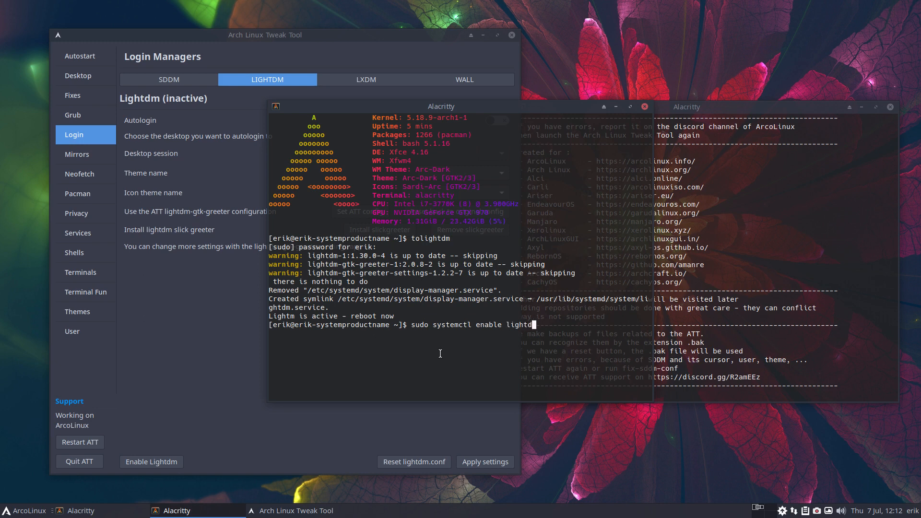
key(BackSpace)
key(BackSpace)
key(BackSpace)
key(BackSpace)
key(BackSpace)
key(BackSpace)
key(BackSpace)
text(sddm)
key(BackSpace)
key(BackSpace)
key(BackSpace)
key(BackSpace)
text(lxdm)
text(µµµ)
key(BackSpace)
key(BackSpace)
key(BackSpace)
key(BackSpace)
key(BackSpace)
key(BackSpace)
key(BackSpace)
key(BackSpace)
text(lightdfm)
key(BackSpace)
key(BackSpace)
text(m)
key(Return)
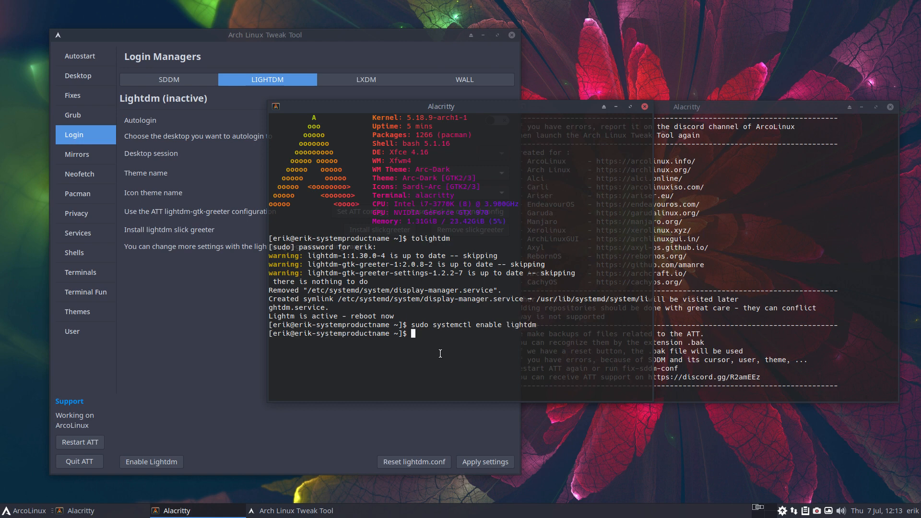
Prepare the LightDM enable command again with the -f option and close that terminal without running it.
text(e)
key(Up)
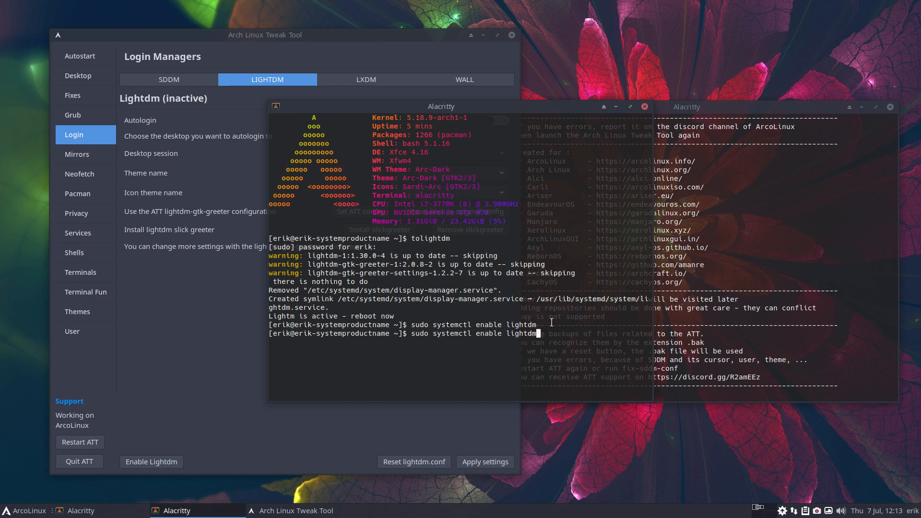
text(-f)
click(644, 106)
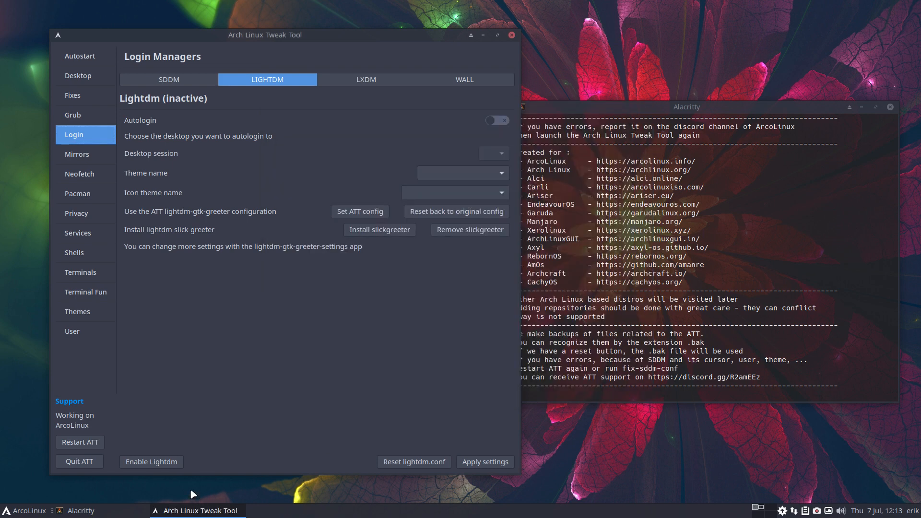
Enable LightDM from the tweak tool, check the command logged in its terminal, and move that terminal clear of the tool window.
click(162, 465)
click(600, 394)
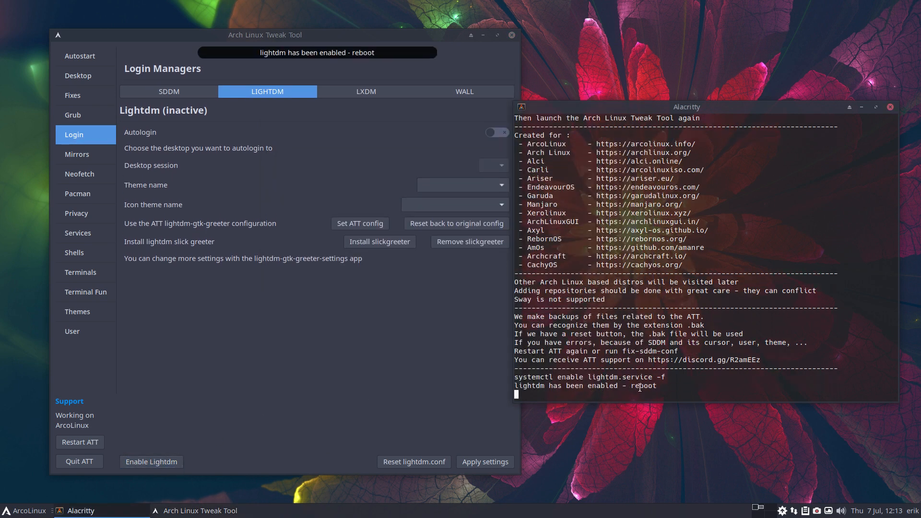
drag(661, 387, 503, 376)
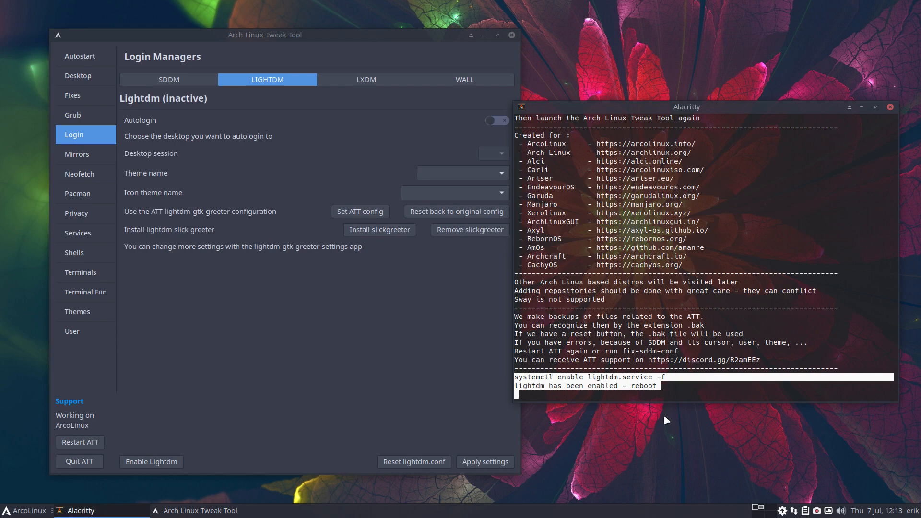
drag(727, 106, 760, 60)
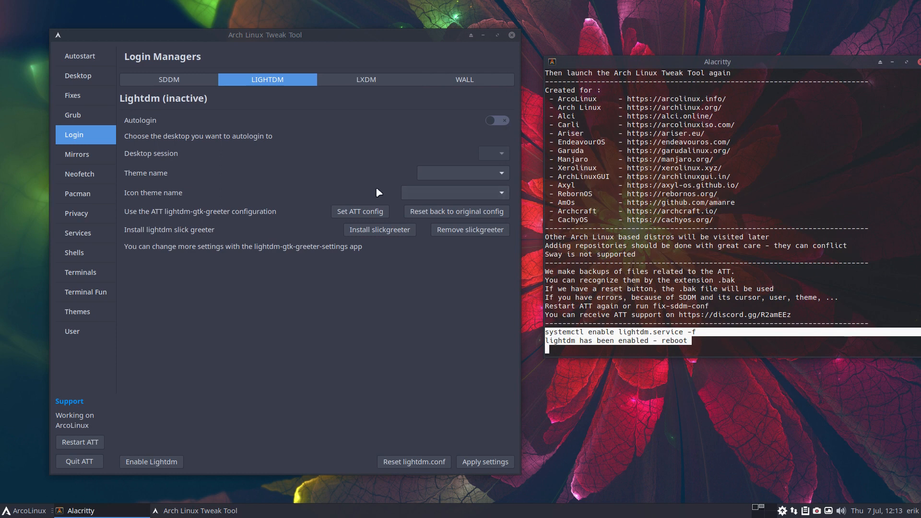
Turn on autologin for LightDM with xfce as the desktop session.
click(513, 135)
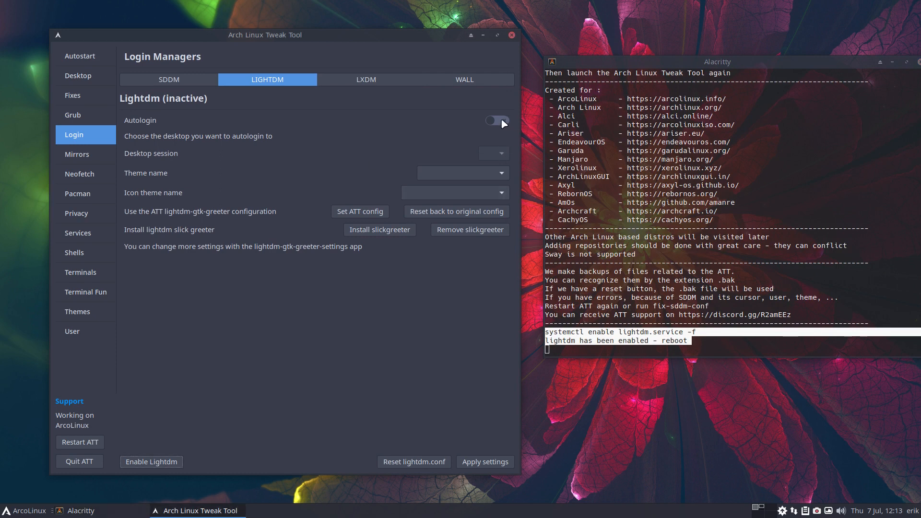
click(499, 159)
click(498, 156)
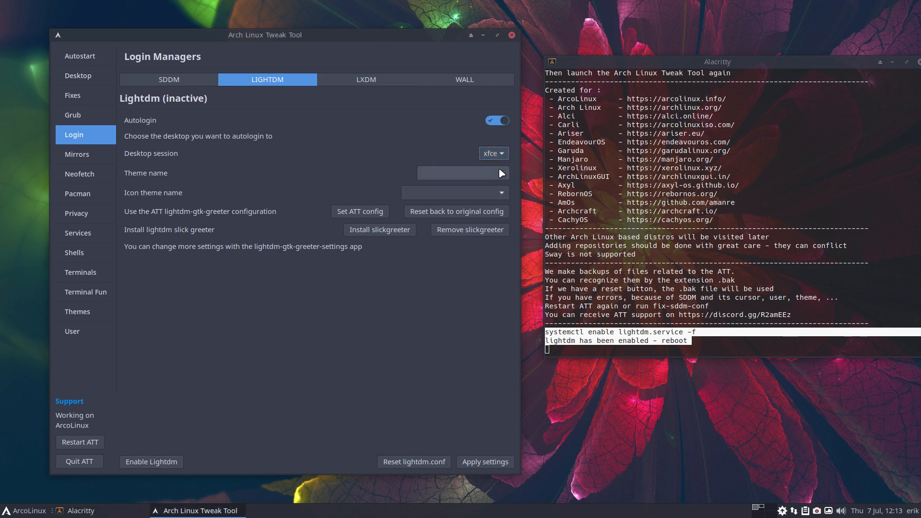
Install the awesome desktop and check which desktop sessions LightDM's autologin offers.
click(79, 75)
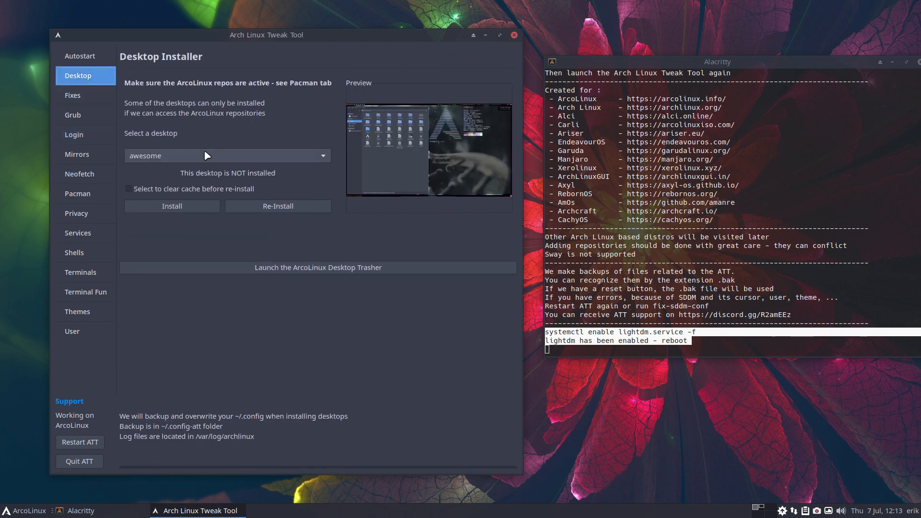
click(181, 211)
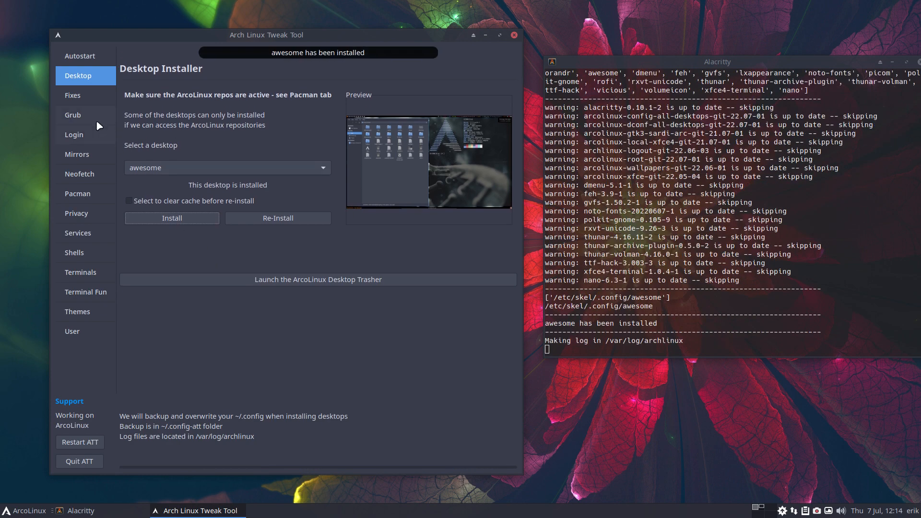
click(88, 135)
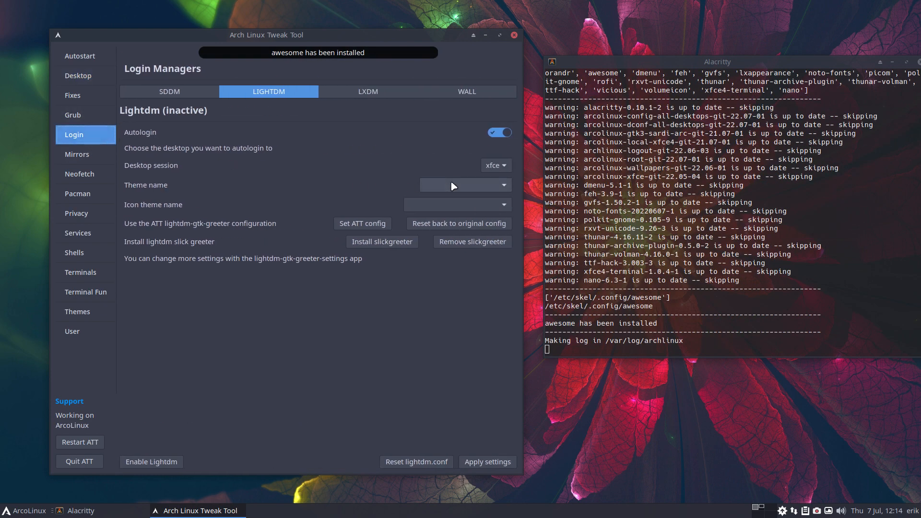
click(500, 155)
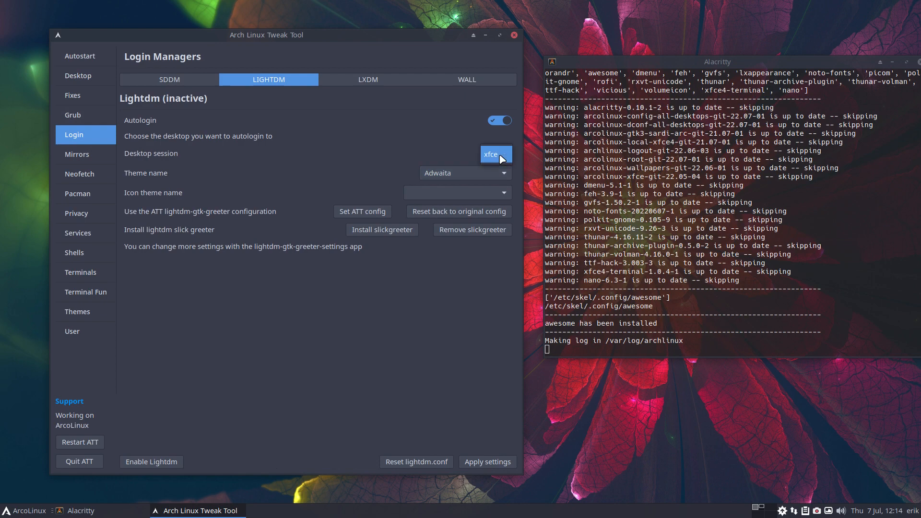
click(501, 158)
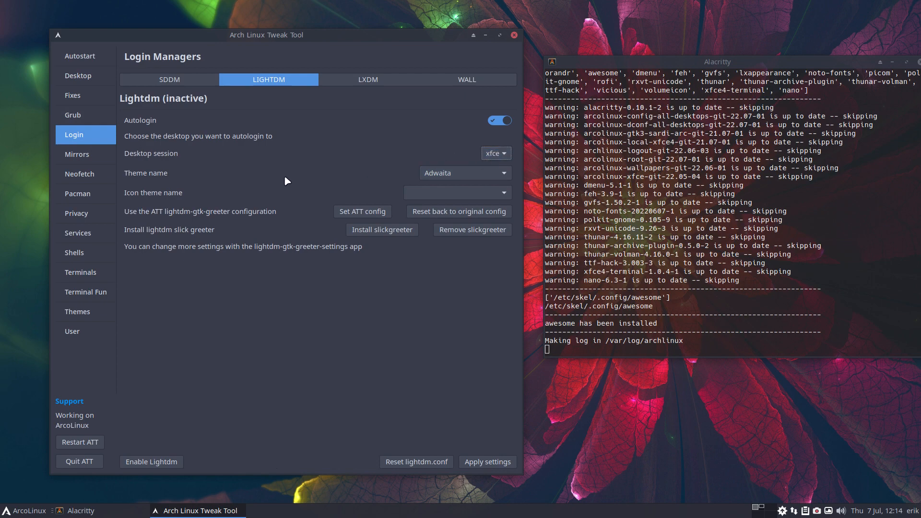
Restart the tweak tool, check the awesome desktop's install status, and return to the login manager settings.
click(94, 445)
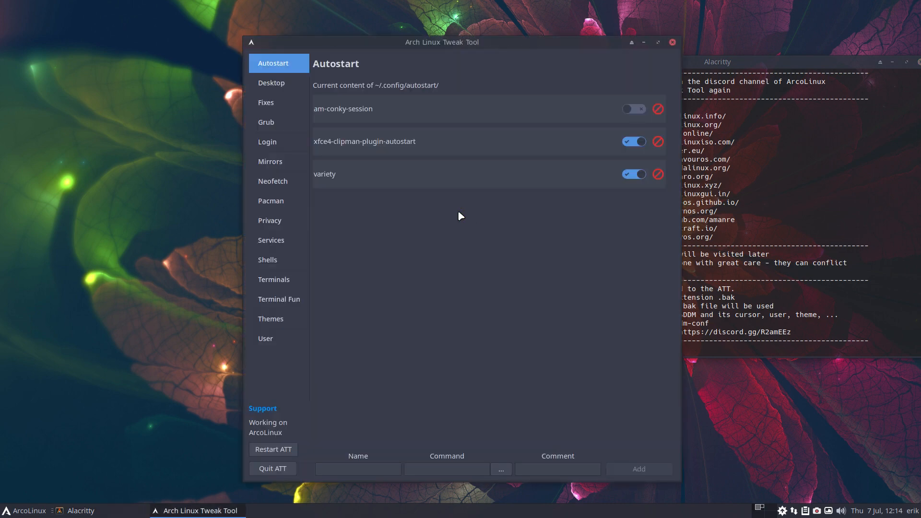
click(281, 104)
click(285, 85)
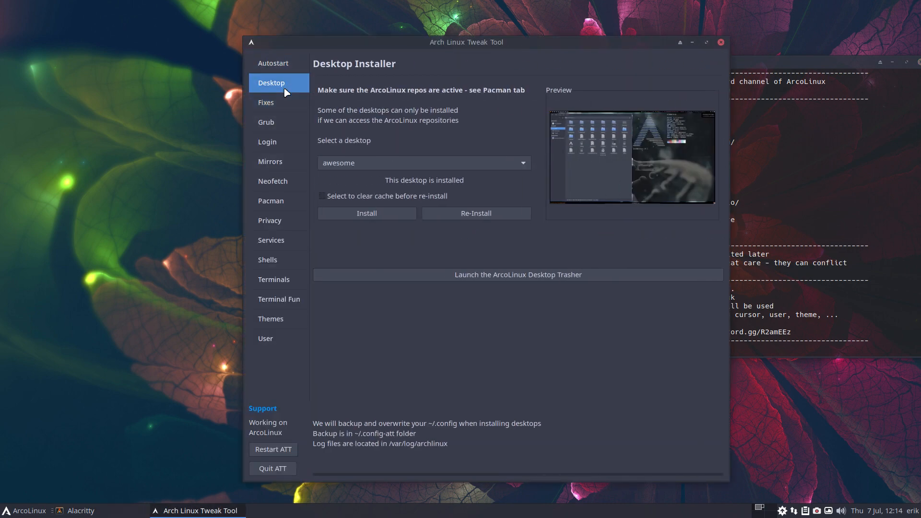
click(287, 140)
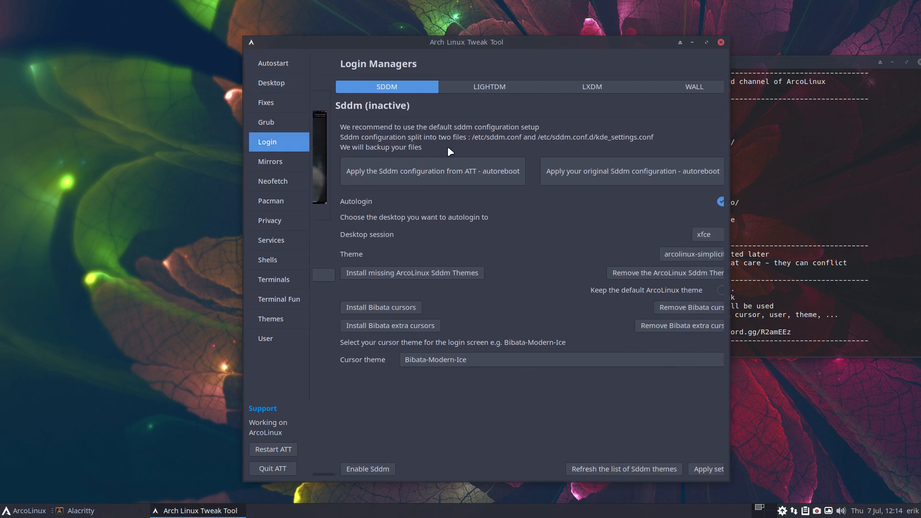
Choose awesome as SDDM's autologin desktop session and move the tool window clear of the terminal.
click(698, 236)
click(704, 218)
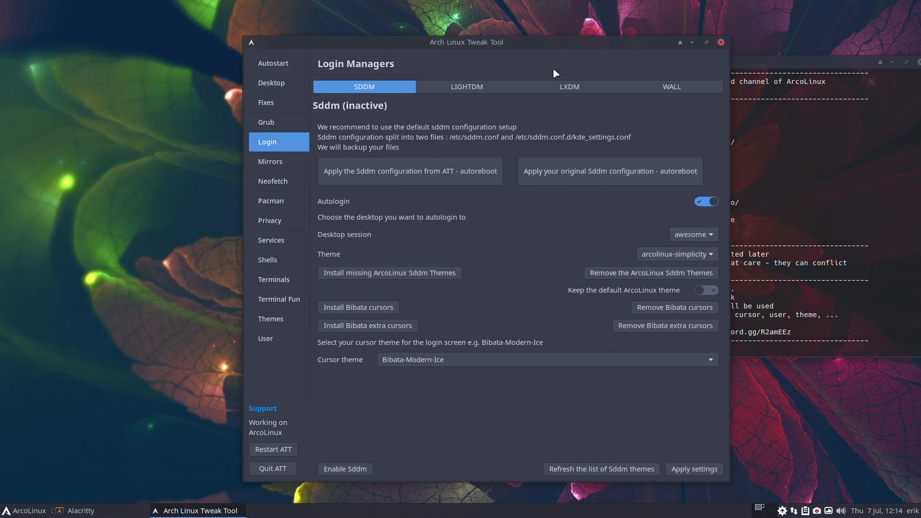
drag(521, 47, 331, 30)
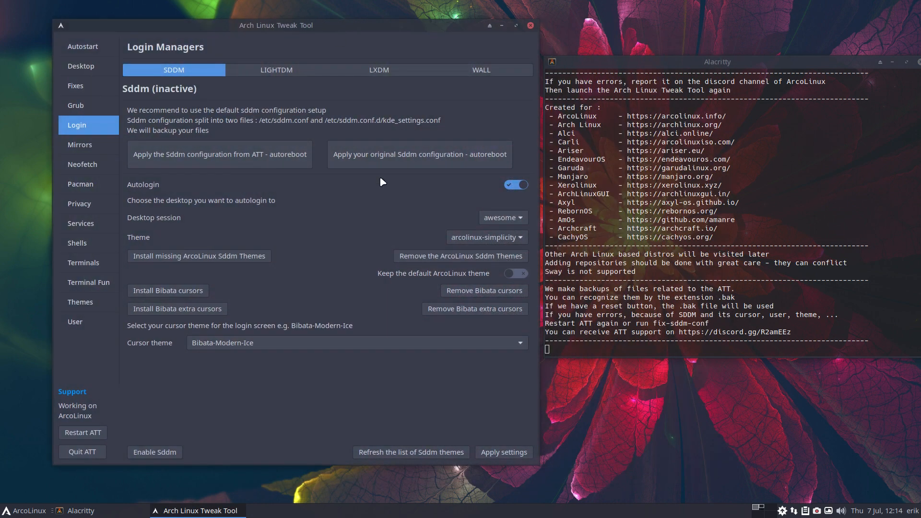
Turn on LightDM autologin with awesome as the desktop session.
click(283, 75)
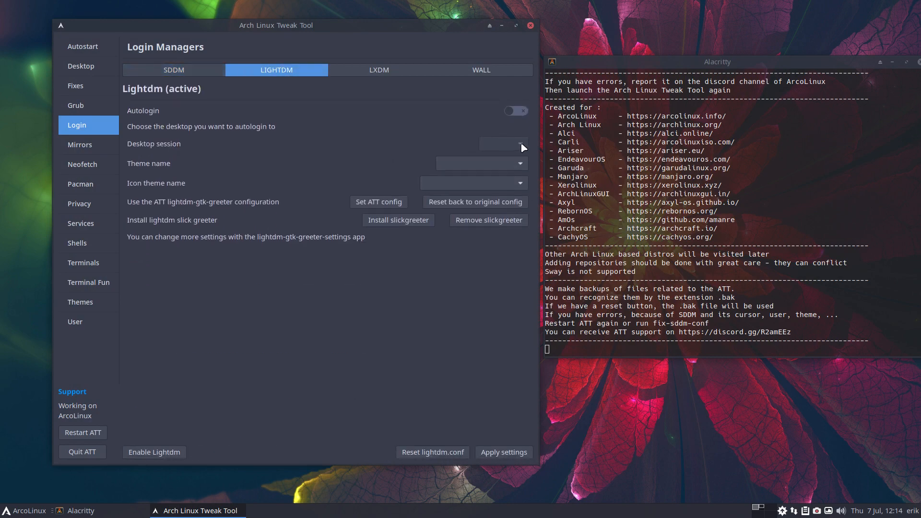
click(519, 111)
click(522, 145)
click(522, 146)
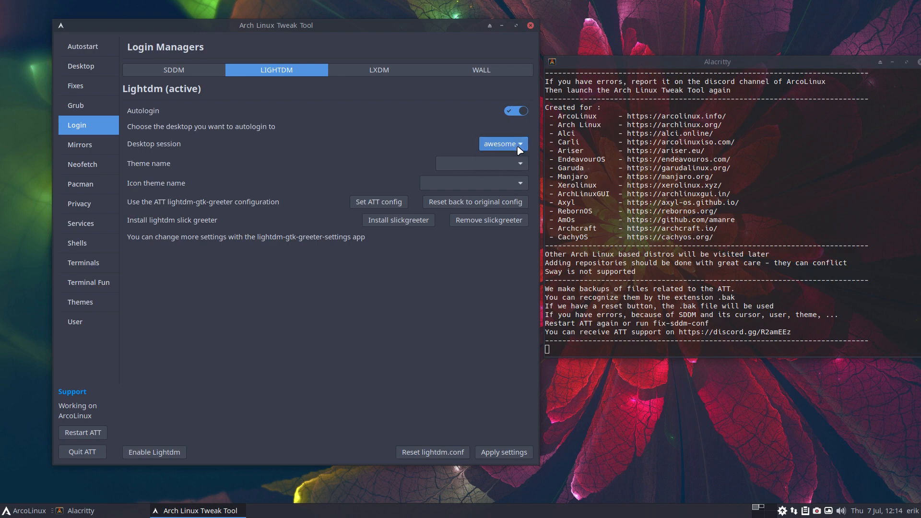
Set LightDM's theme to Arc-Botticelli-Darker and its icon theme to Sardi-Arc, applying the LightDM settings.
click(504, 163)
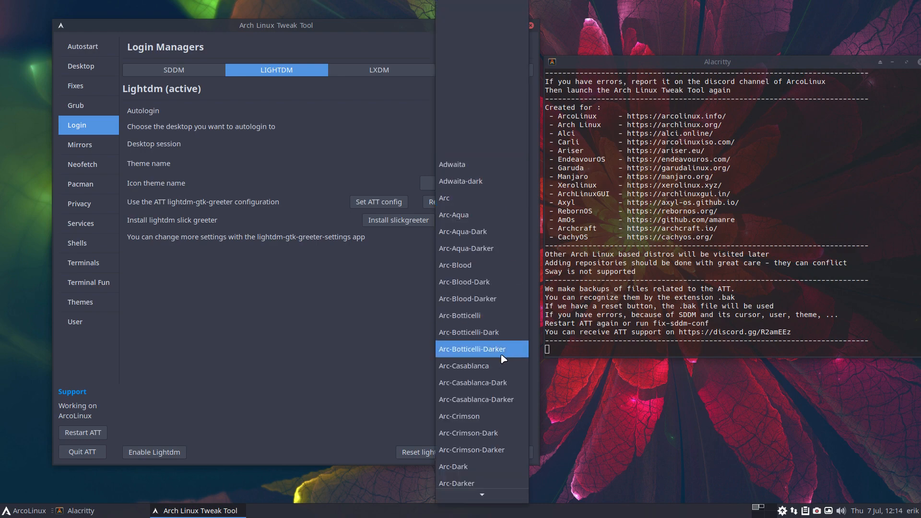
click(502, 354)
click(515, 188)
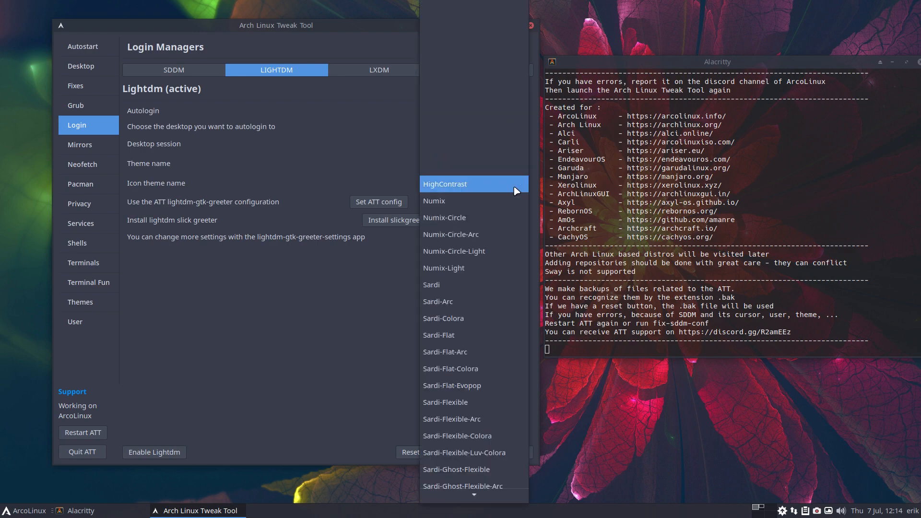
click(495, 301)
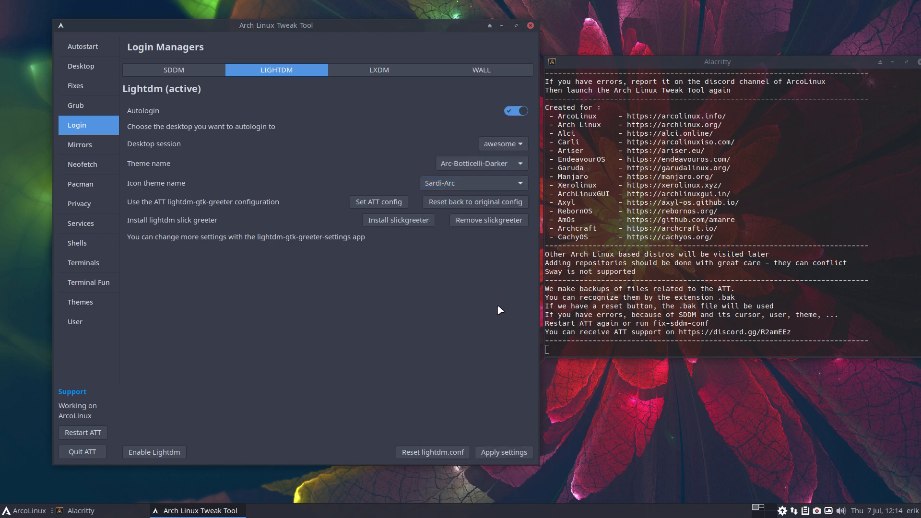
click(505, 456)
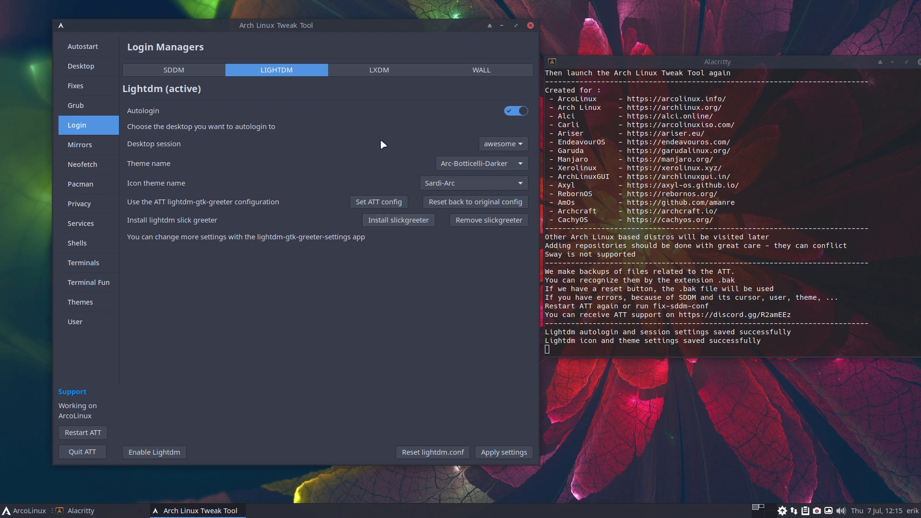
Install LXDM, reopen its settings after the tool restarts, and move the window clear of the terminal.
click(380, 74)
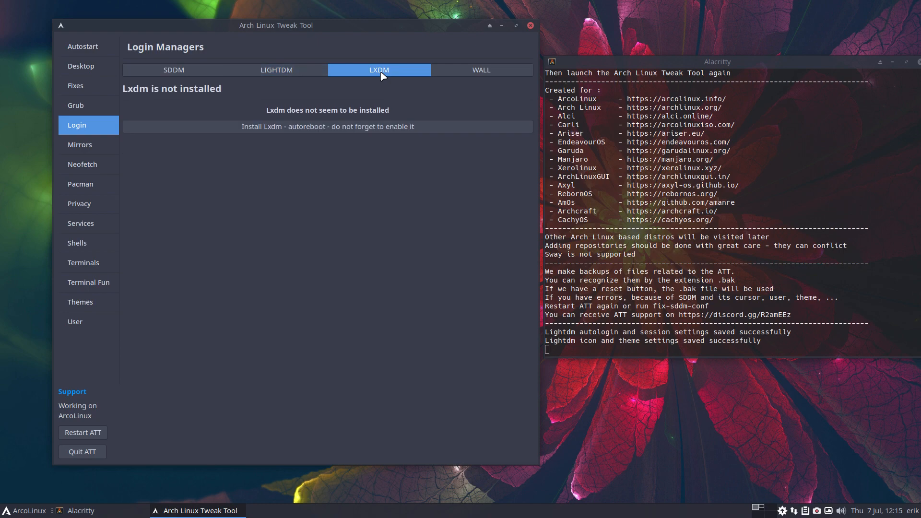
click(347, 129)
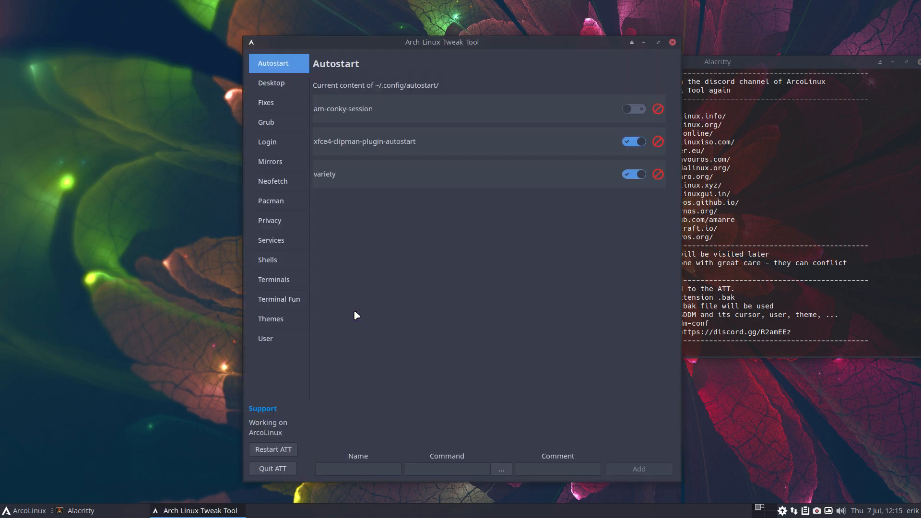
click(281, 144)
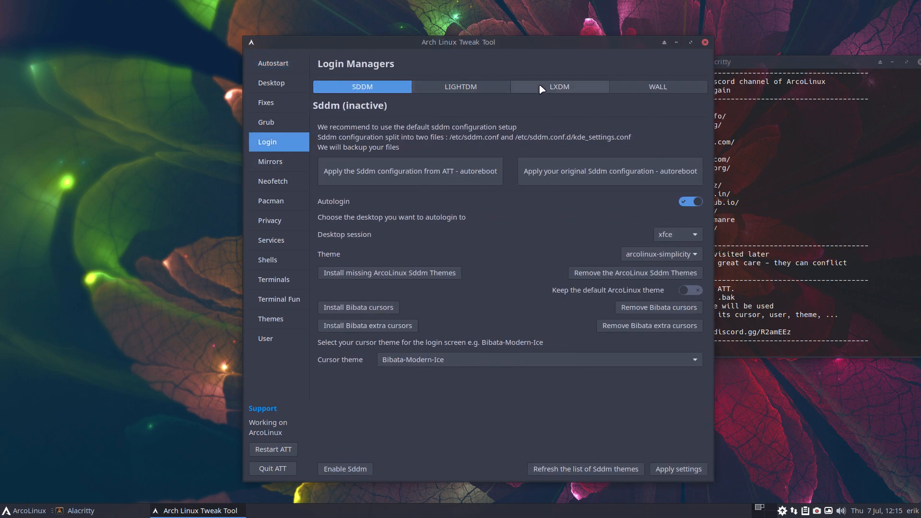
click(560, 87)
drag(558, 43, 368, 29)
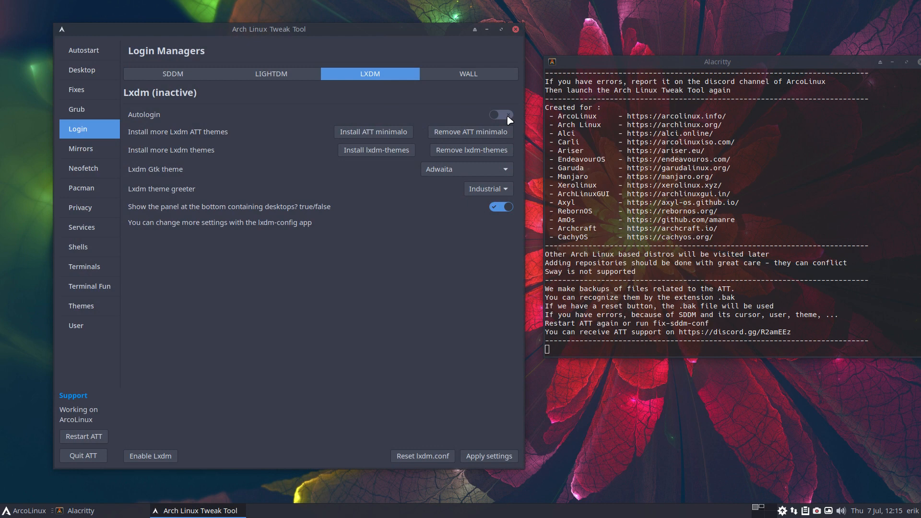
Turn on LXDM autologin and set its Gtk theme to Arc-Aqua-Dark, keeping Industrial as the greeter theme.
click(508, 117)
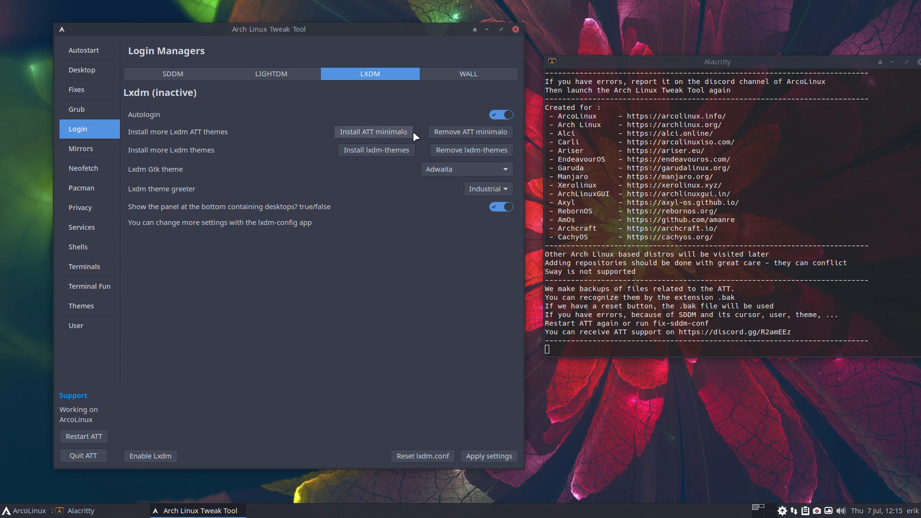
click(437, 171)
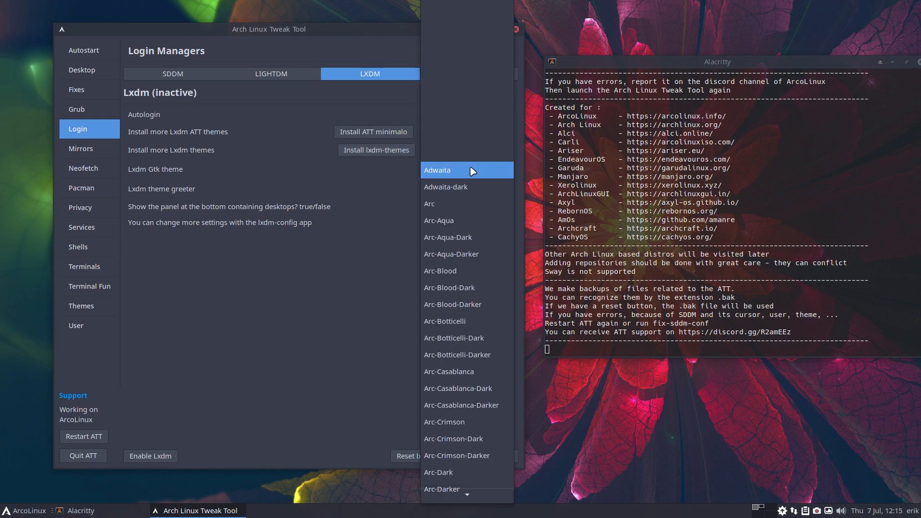
click(465, 238)
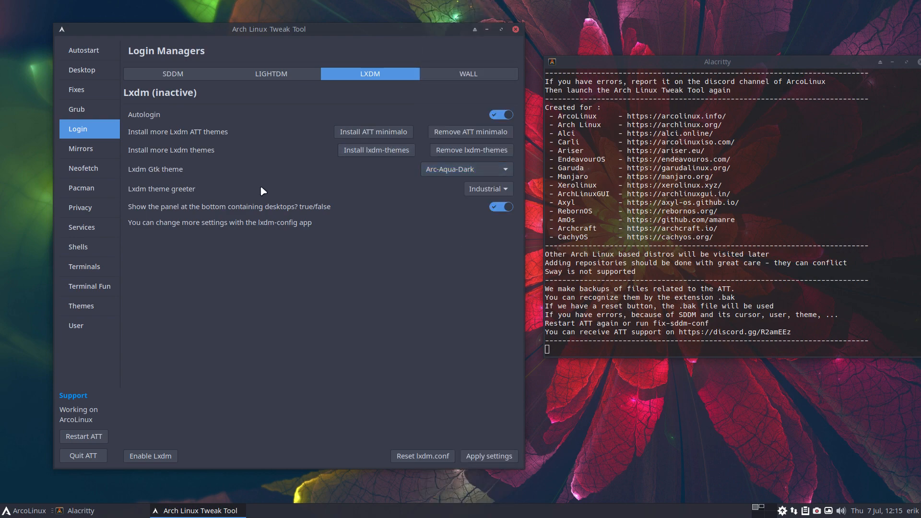
click(489, 190)
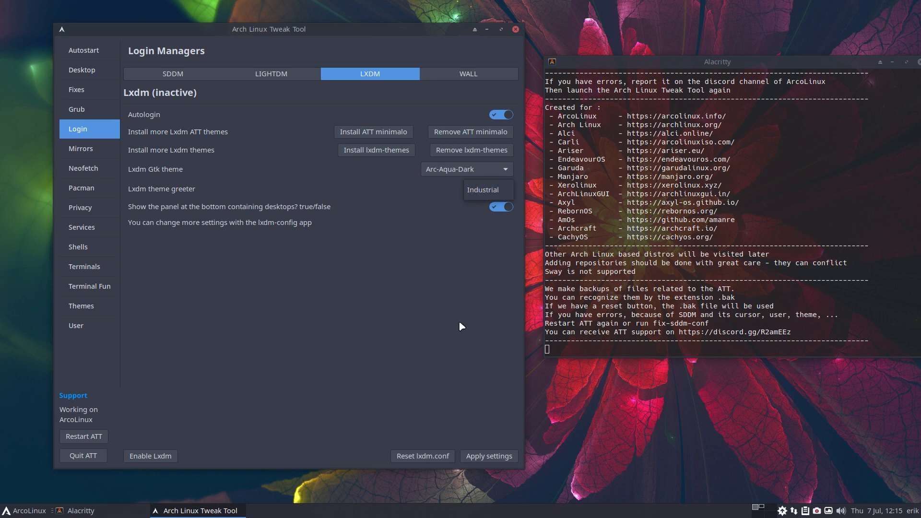
click(488, 191)
Install the ATT minimalo theme for LXDM and choose minimalo as the greeter theme.
click(379, 132)
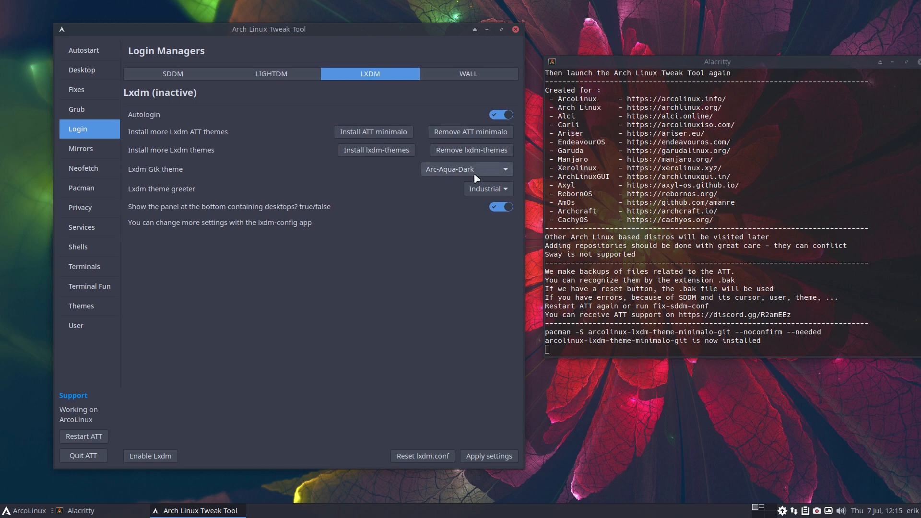
click(489, 188)
click(486, 205)
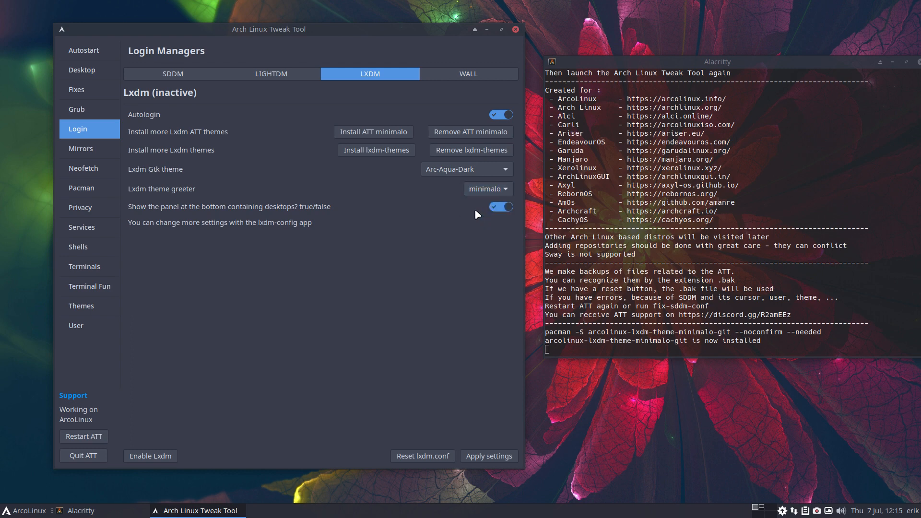
Install the lxdm-themes package and review the greeter themes available for LXDM.
click(400, 150)
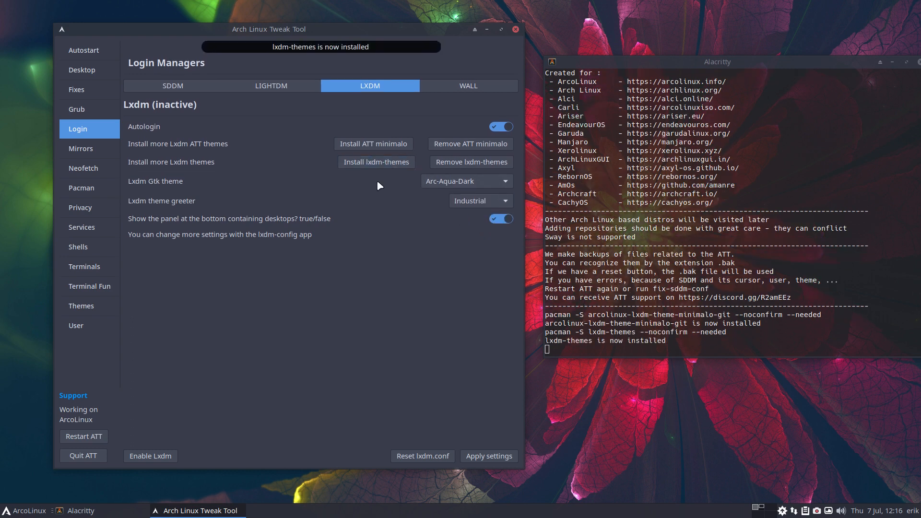
click(479, 200)
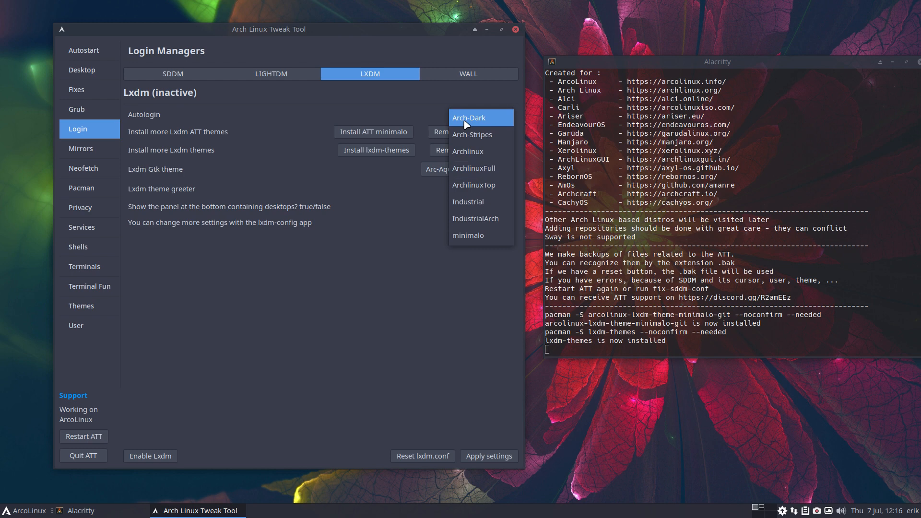
click(398, 205)
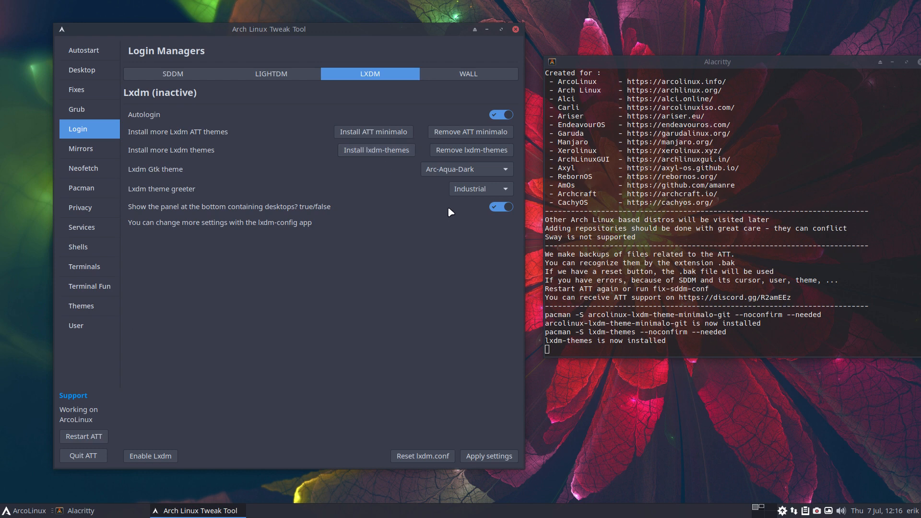
Set the LXDM greeter theme to minimalo again and apply the LXDM settings.
click(481, 189)
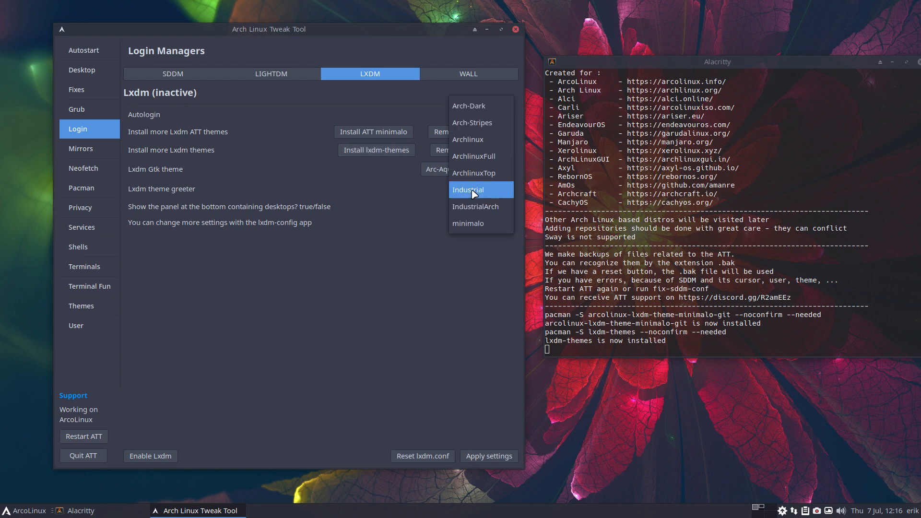
click(472, 223)
click(508, 456)
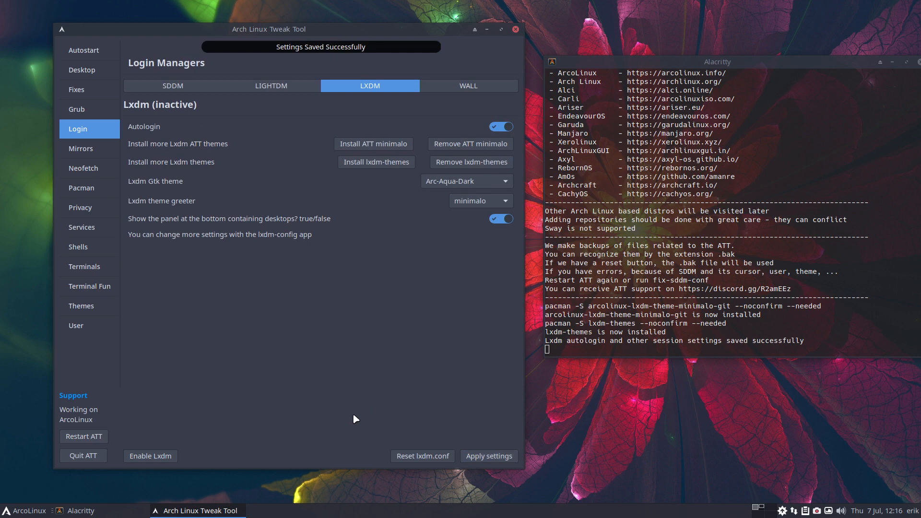
Enable LXDM from the tweak tool and highlight lxdm.service -f in the command logged in the terminal.
click(158, 456)
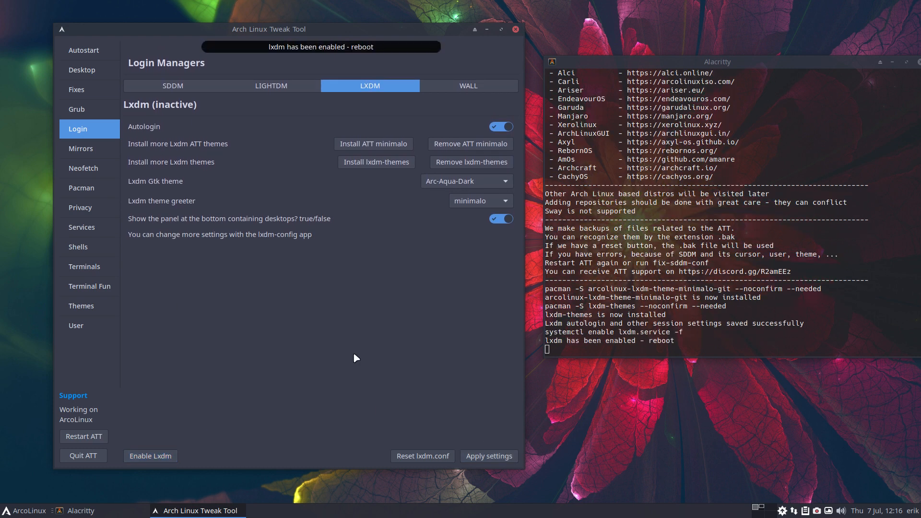
drag(618, 332, 683, 332)
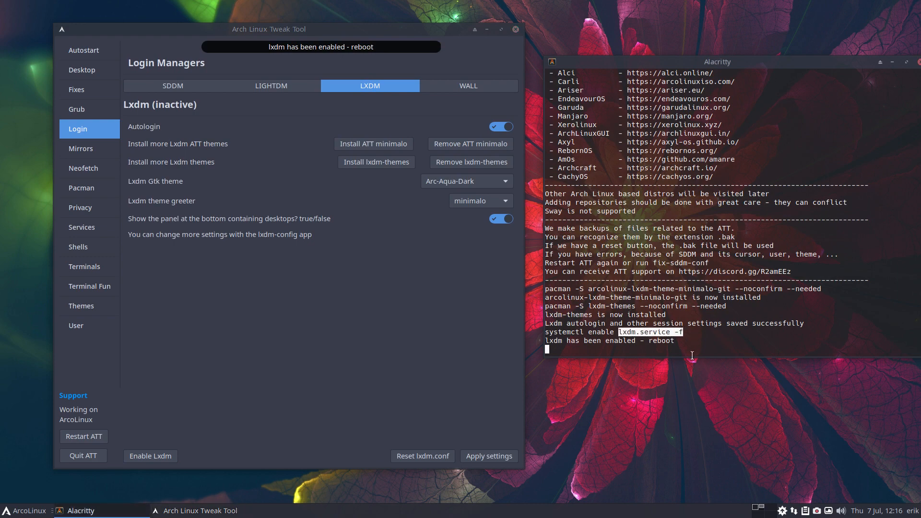
Select lxdm as the login manager for the wallpaper change and review the other login managers offered.
click(475, 79)
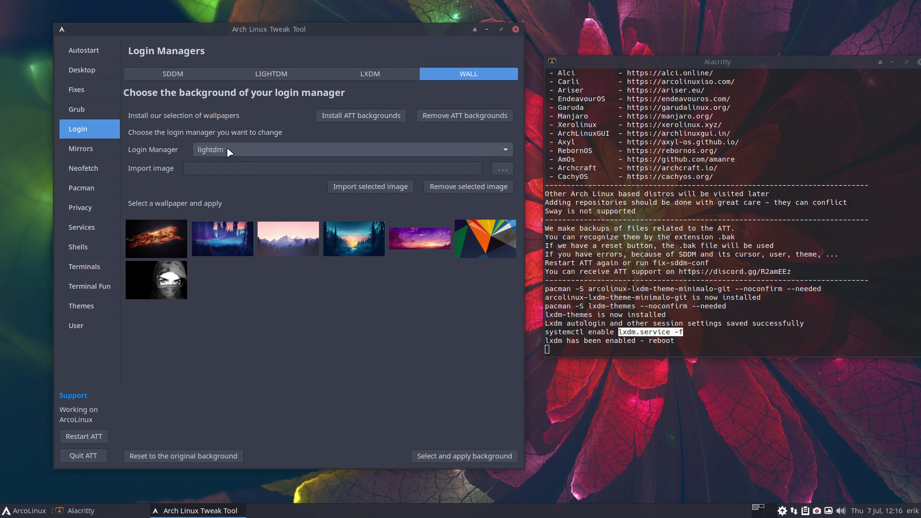
click(210, 151)
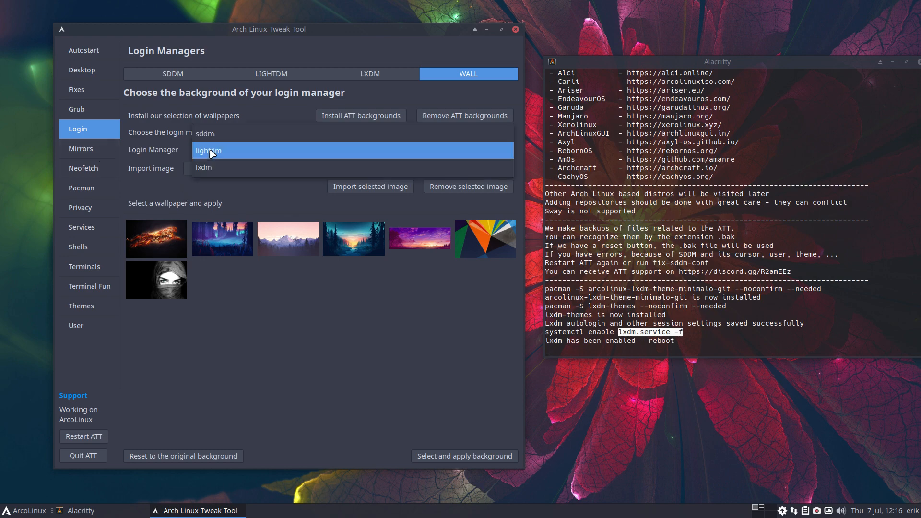
click(220, 172)
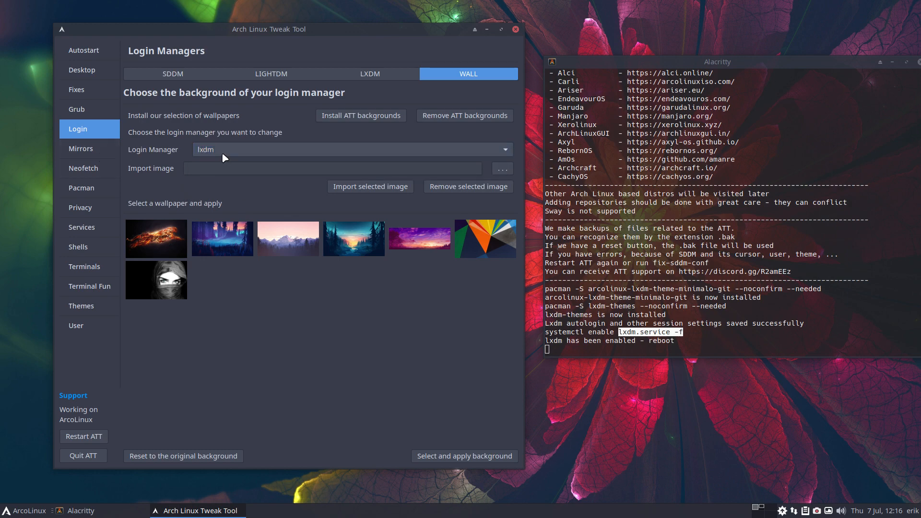
click(224, 156)
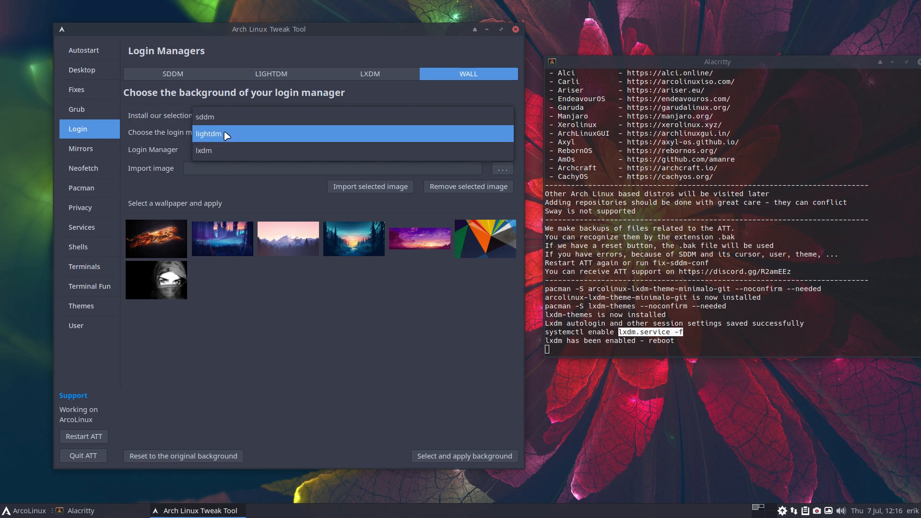
click(175, 137)
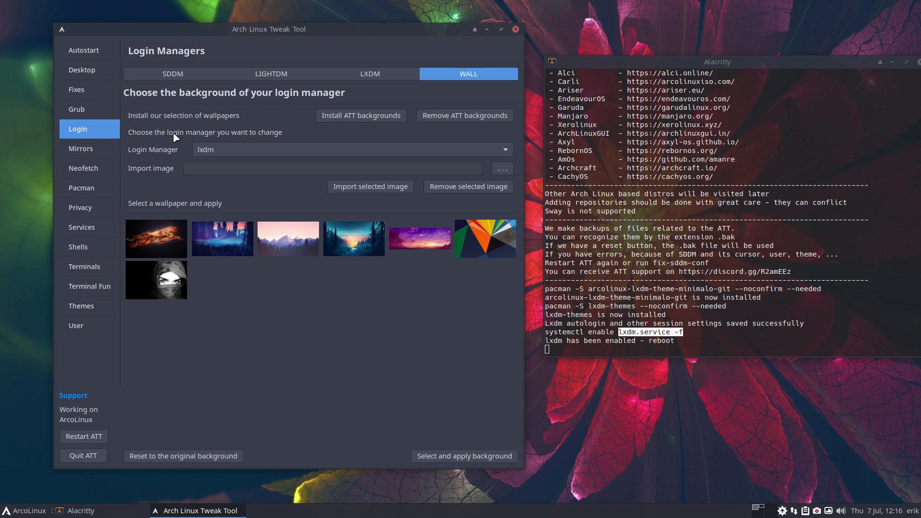
Enable LXDM again from its login manager settings and apply the LXDM settings.
click(180, 75)
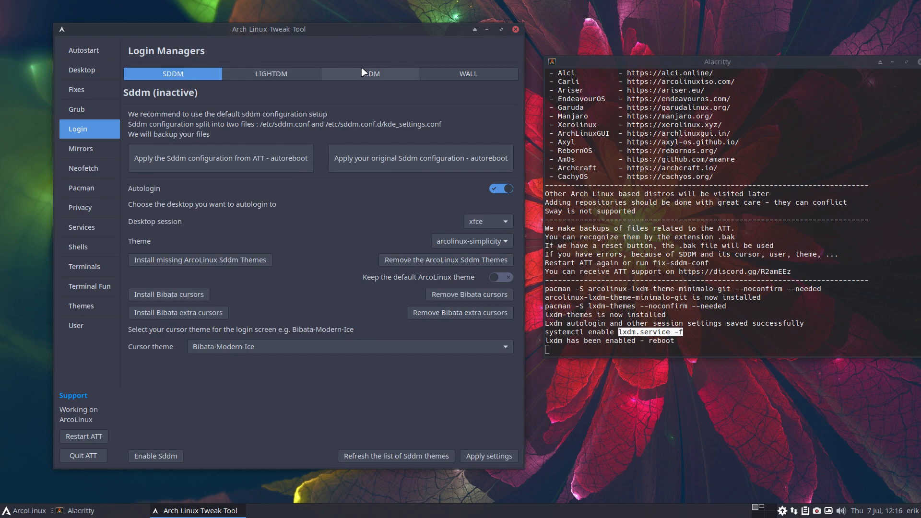
click(370, 76)
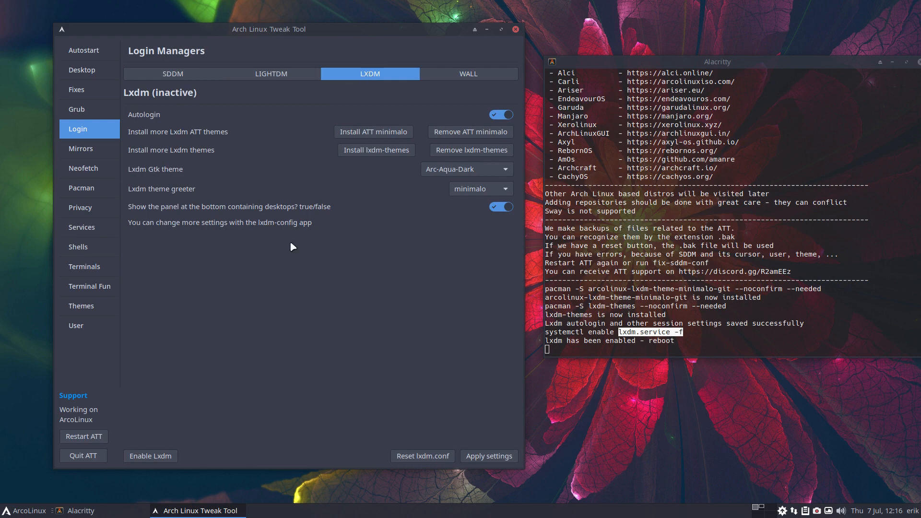
click(153, 457)
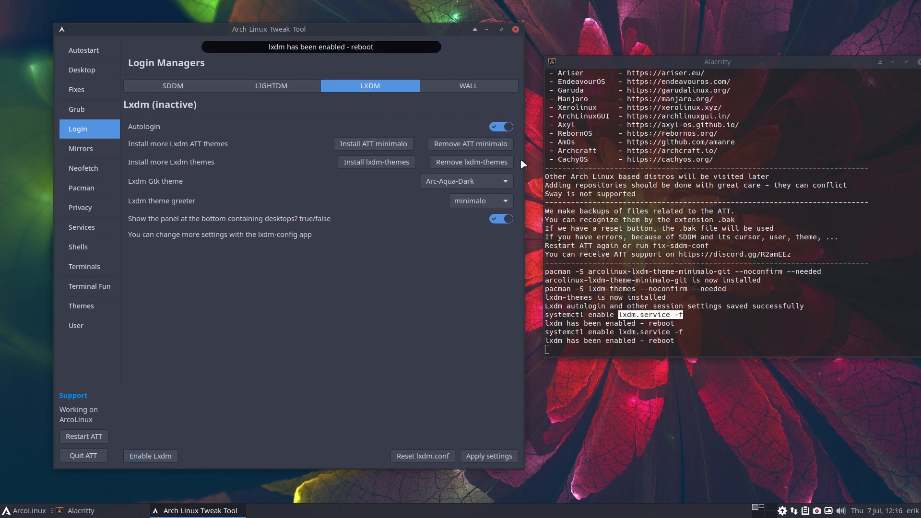
click(489, 459)
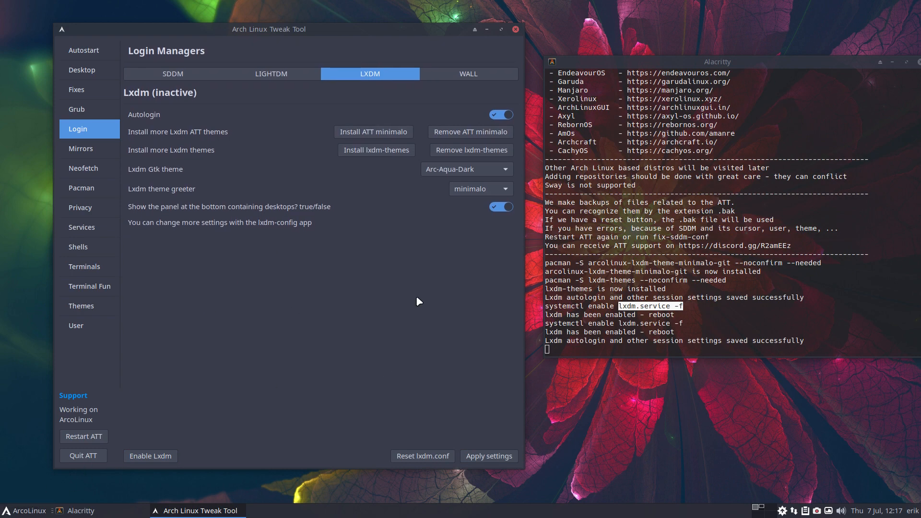
Install the ATT backgrounds for the login manager and select the dark striped wallpaper at the end of the collection.
click(283, 78)
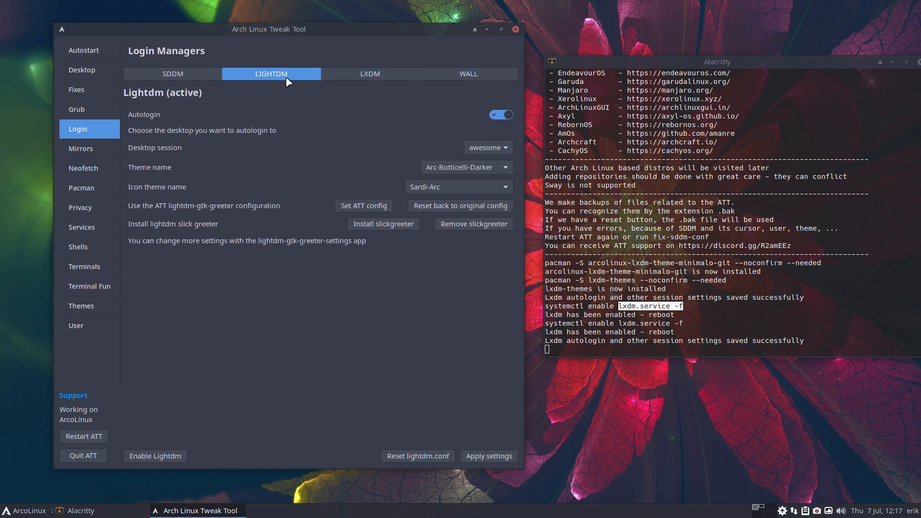
click(352, 76)
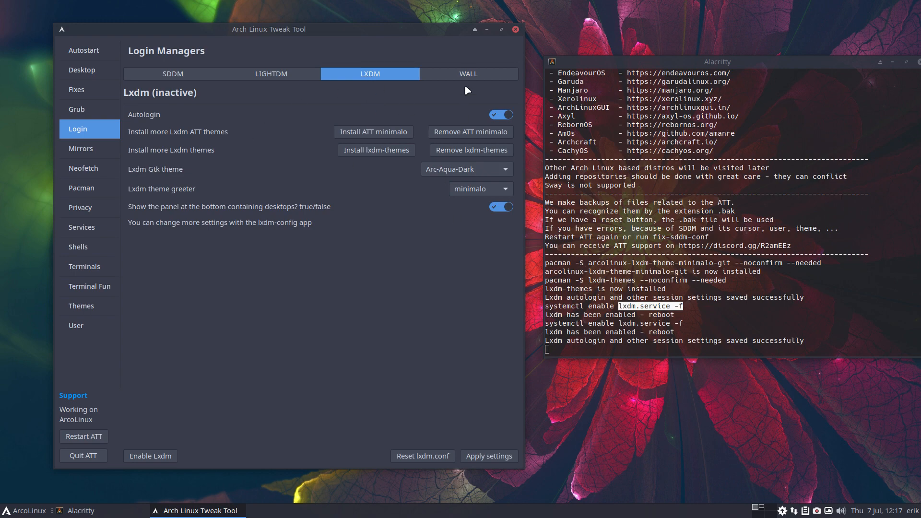
click(471, 74)
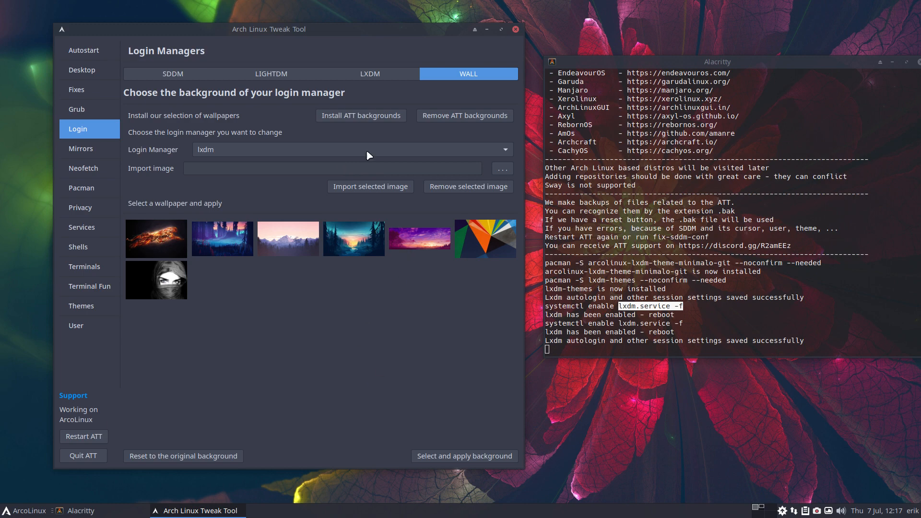
click(374, 116)
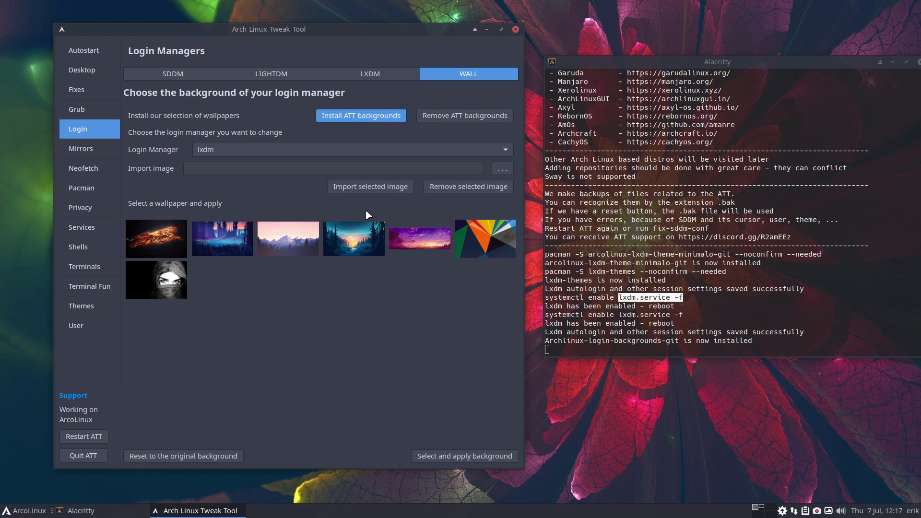
click(211, 179)
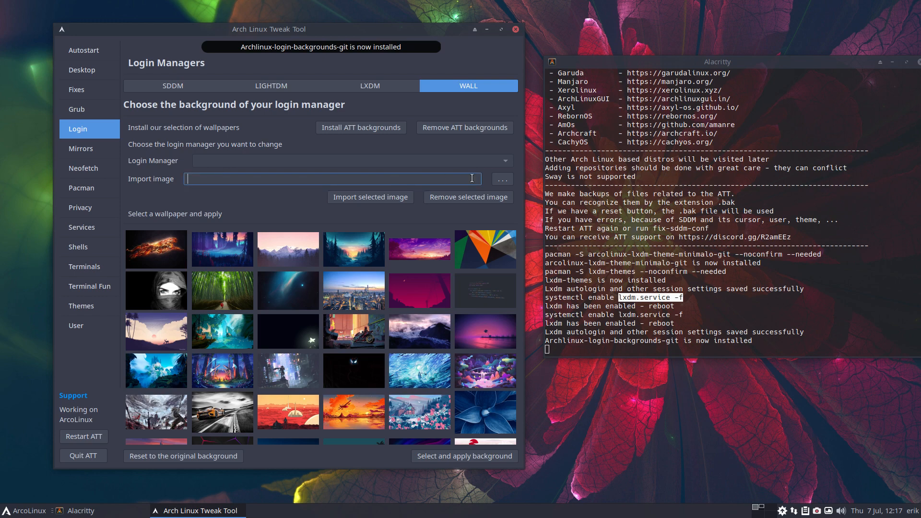
scroll(406, 295, down, 5)
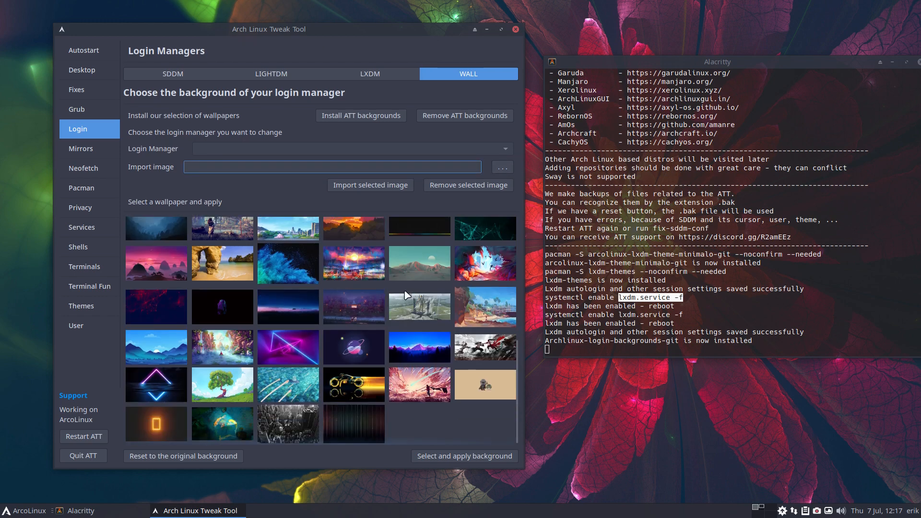
click(360, 424)
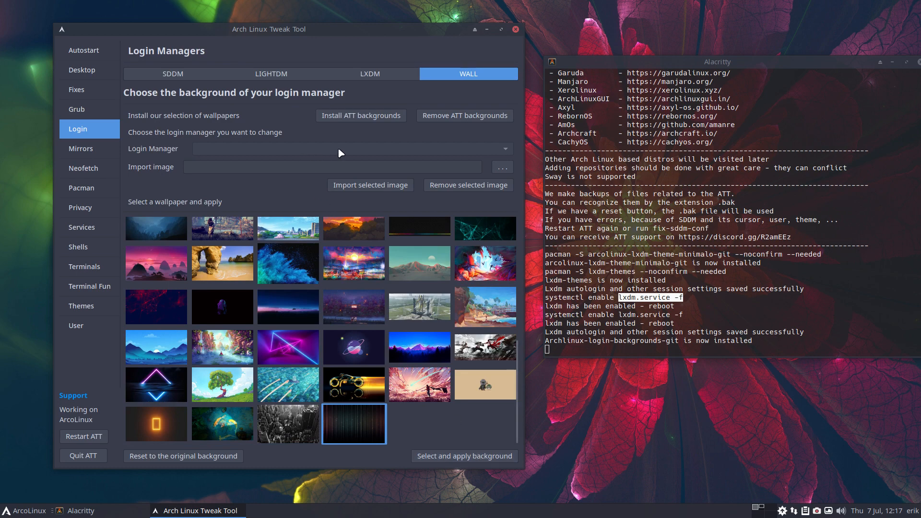
click(221, 166)
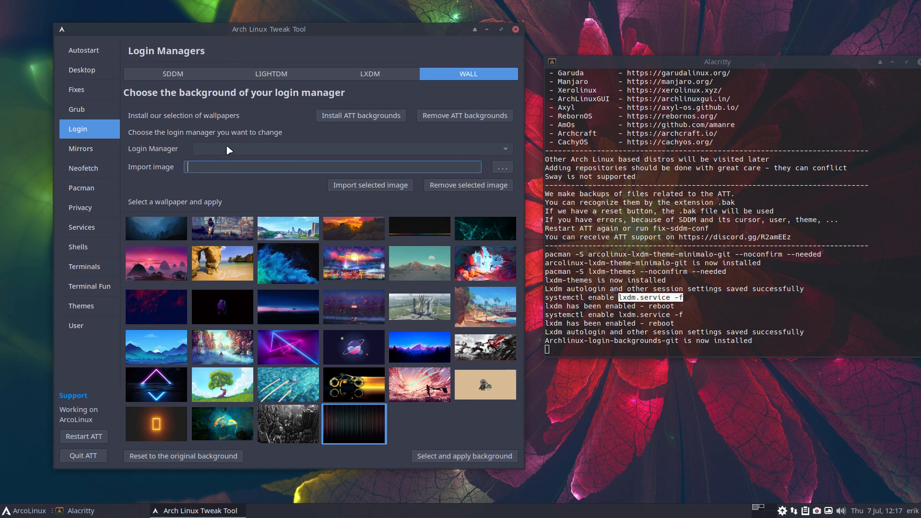
Restart the tweak tool and choose lxdm as the login manager in the login wallpaper settings.
click(94, 438)
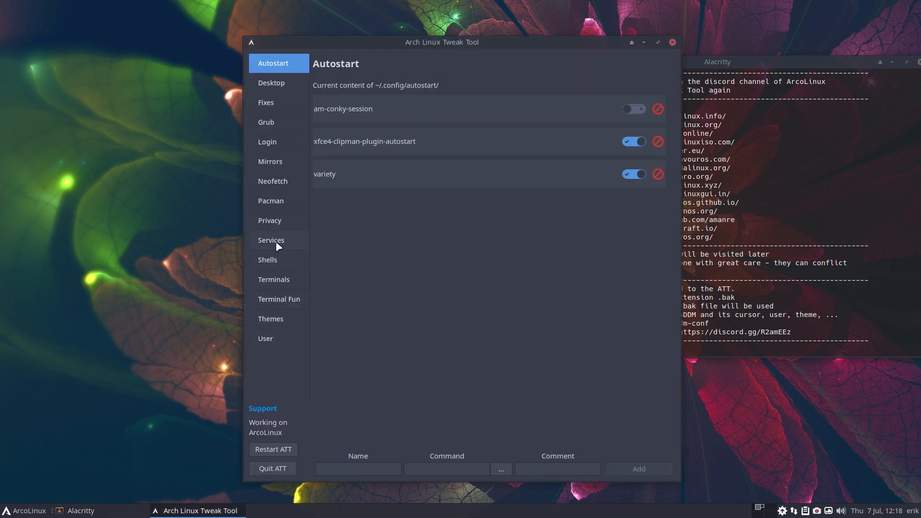
click(279, 142)
click(593, 89)
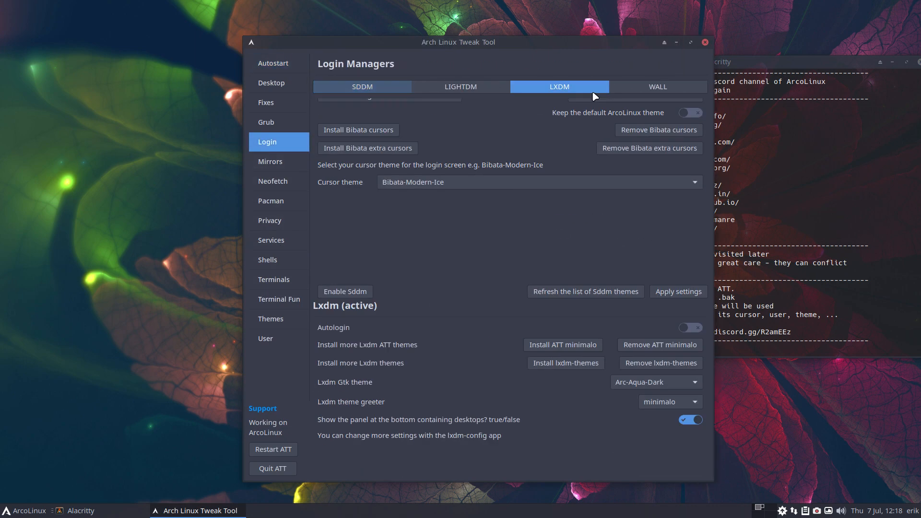
click(646, 88)
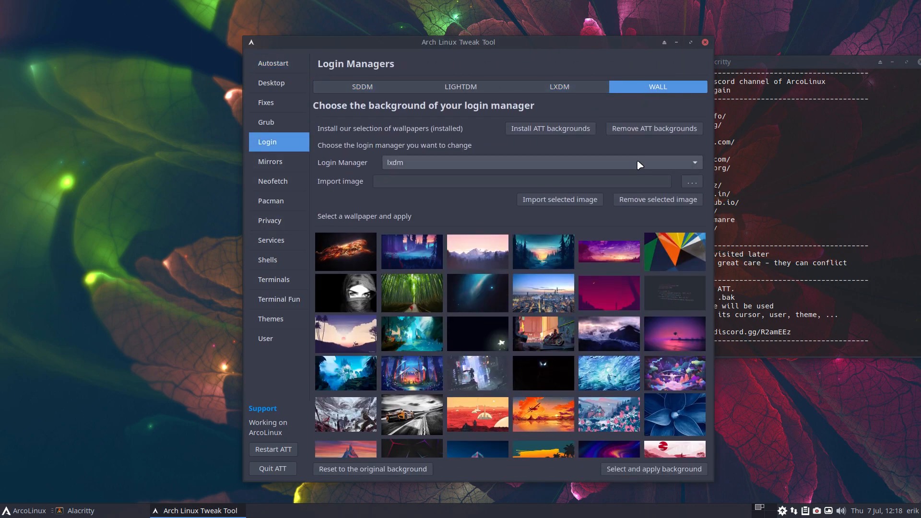
click(640, 165)
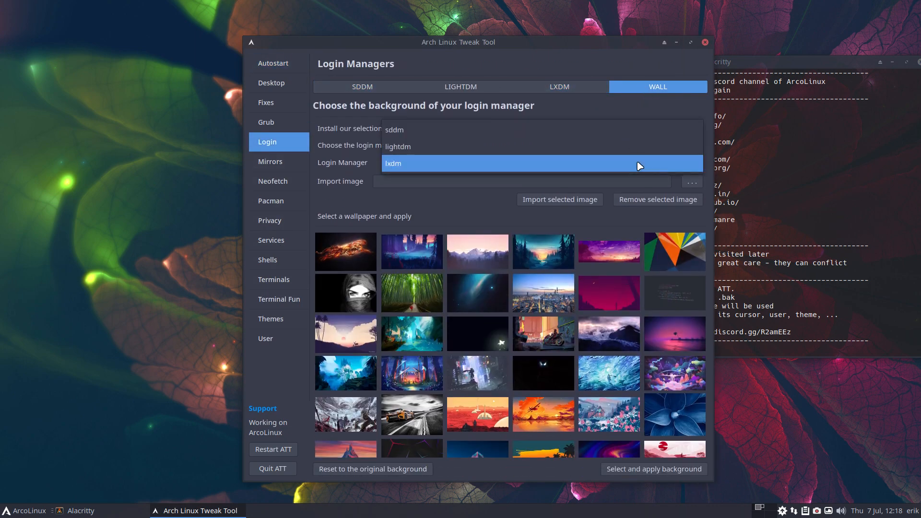
click(424, 167)
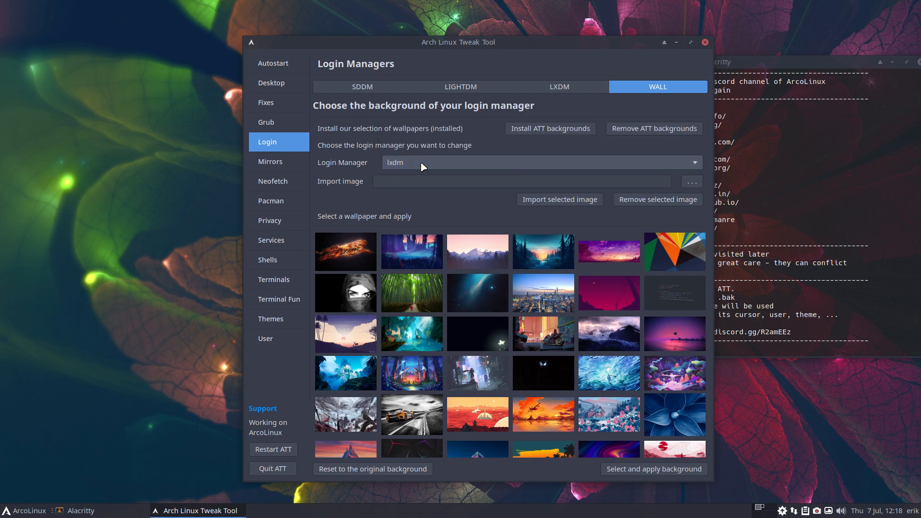
Apply the black wallpaper with the small blue motif as the LXDM background and highlight lxdm in the terminal log.
click(533, 87)
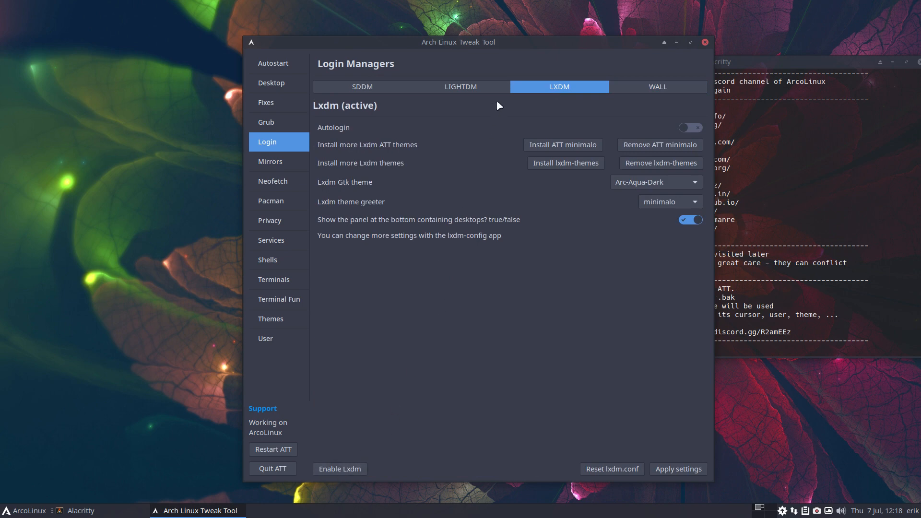
click(655, 86)
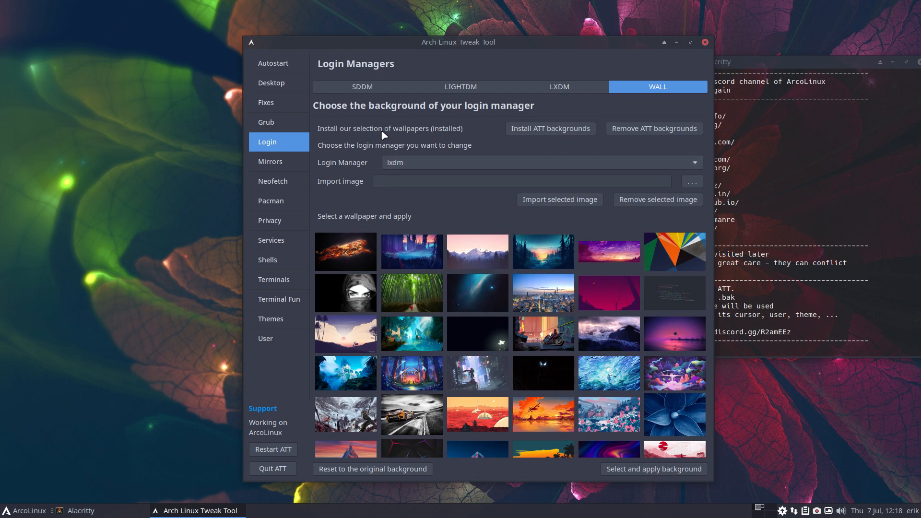
click(554, 374)
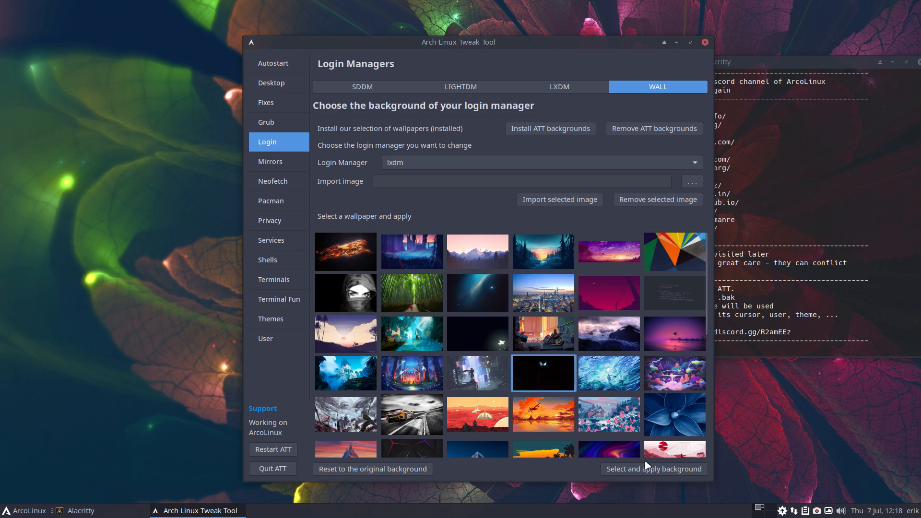
click(662, 469)
click(797, 329)
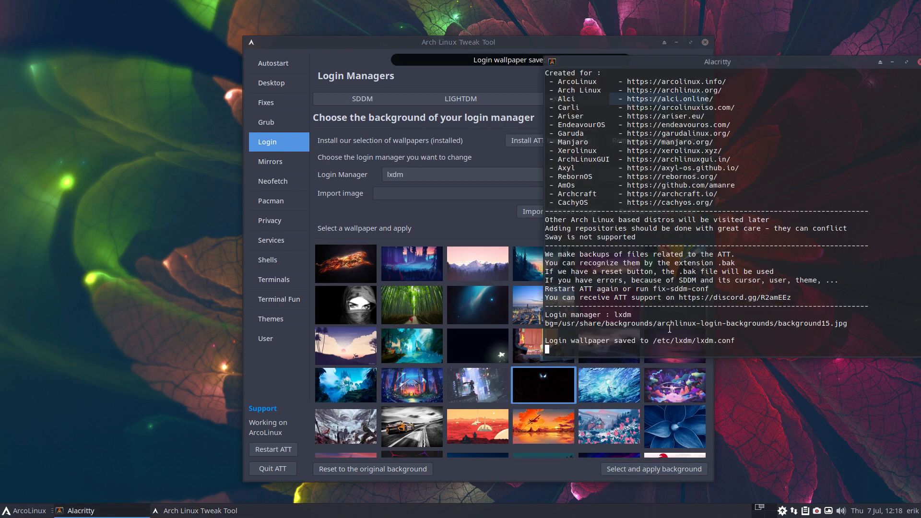
drag(609, 315, 637, 315)
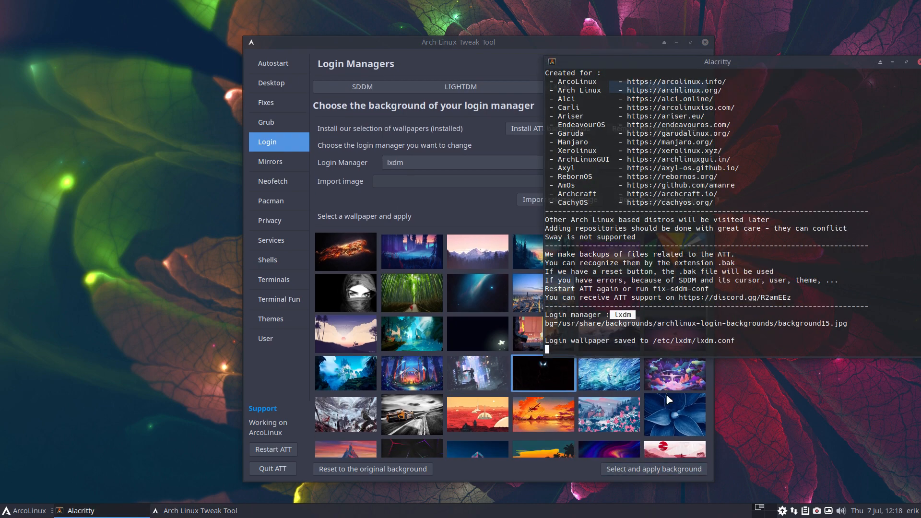
Enable LightDM as the login manager and restart the tweak tool.
click(490, 87)
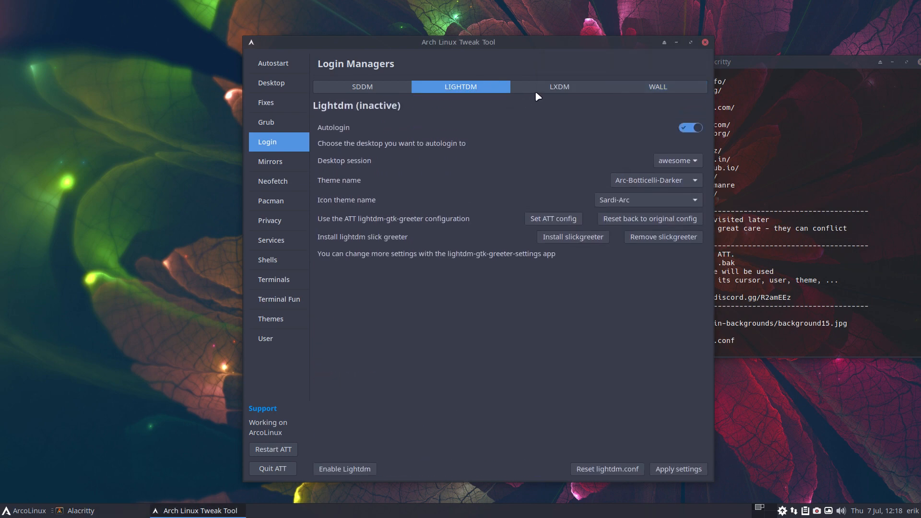
click(326, 468)
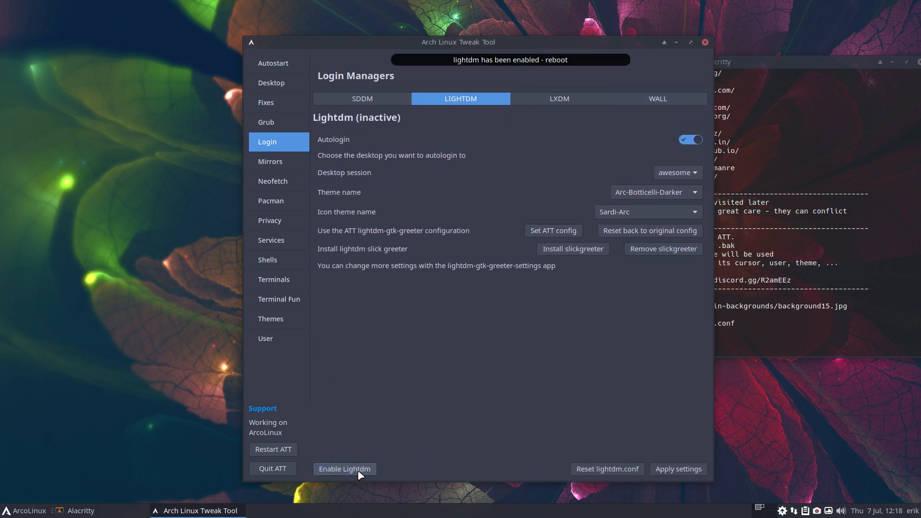
click(278, 451)
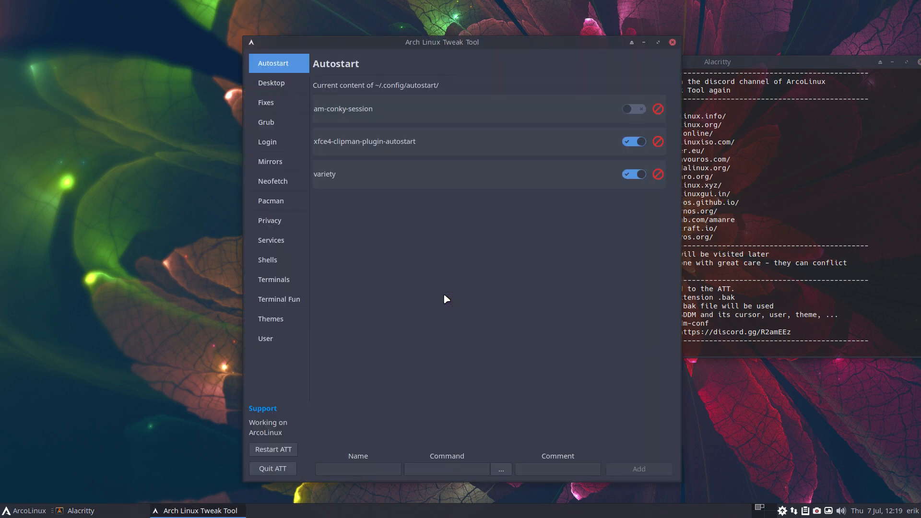
Return to the login wallpaper settings and choose lightdm as the login manager whose background is changed.
click(277, 85)
click(279, 145)
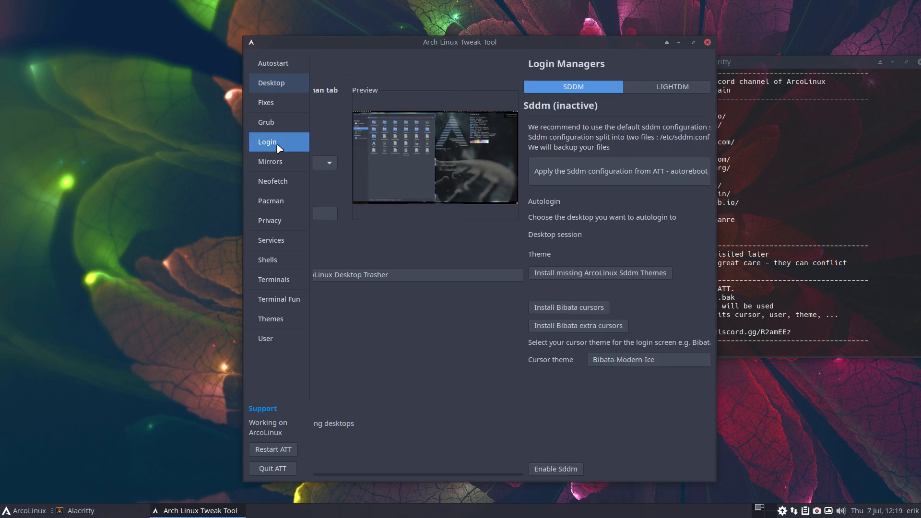
click(575, 89)
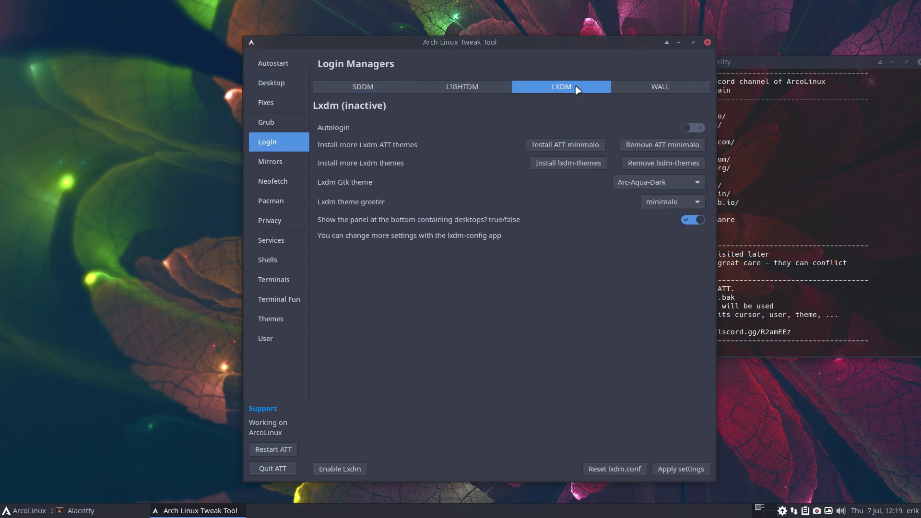
click(628, 91)
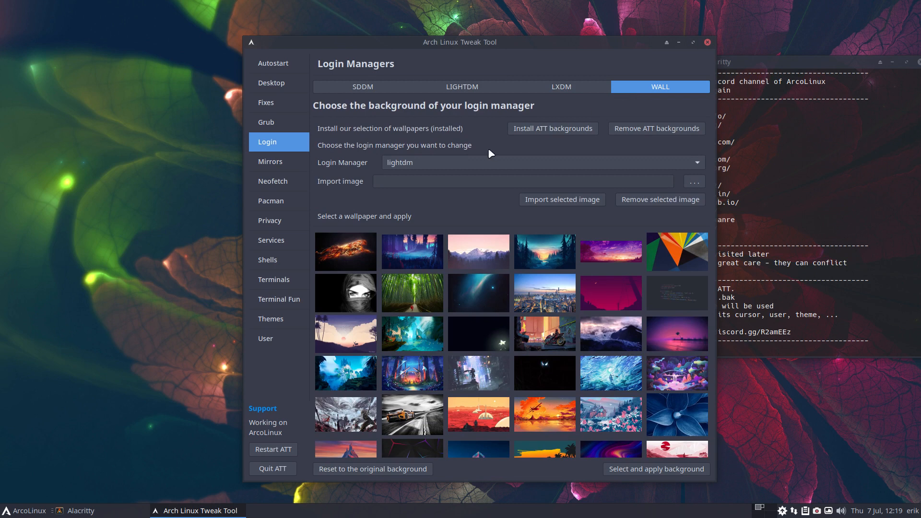
click(480, 164)
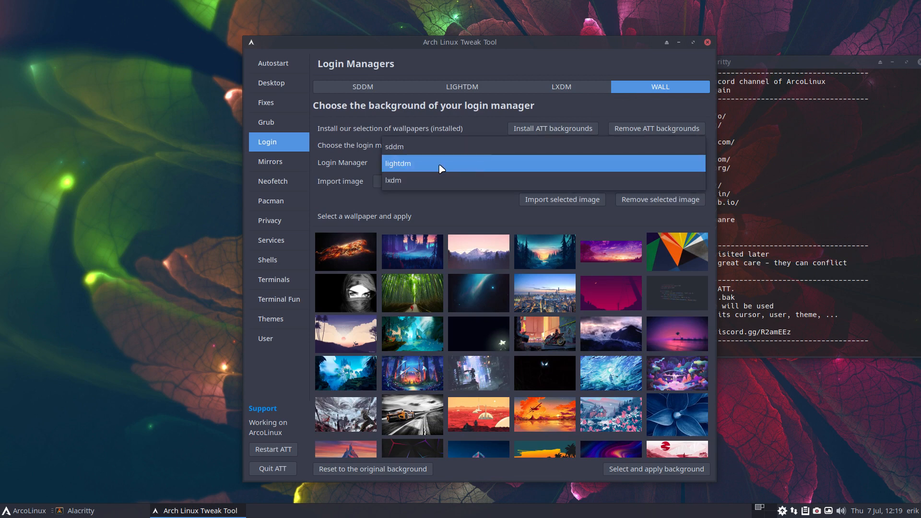
click(482, 165)
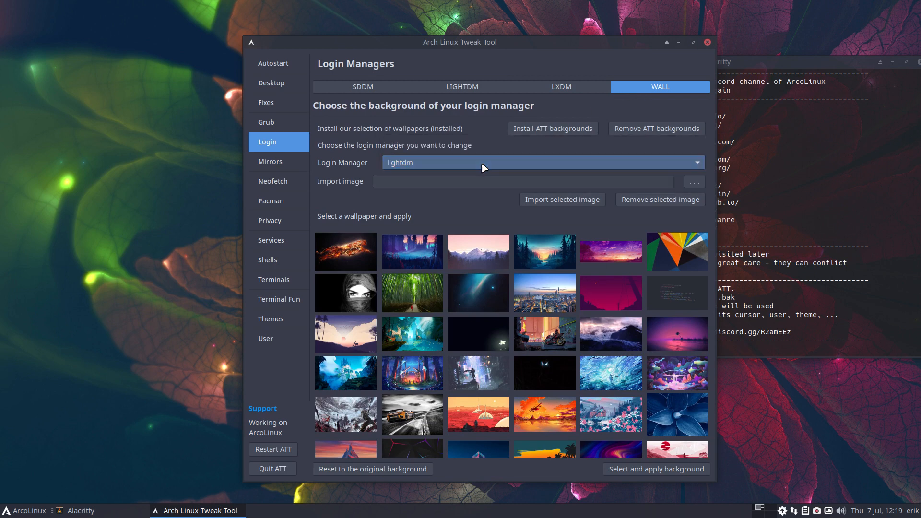
Apply the black wallpaper with the small white butterfly as the LightDM background, and place the tweak tool window beside the terminal log.
click(492, 333)
click(643, 473)
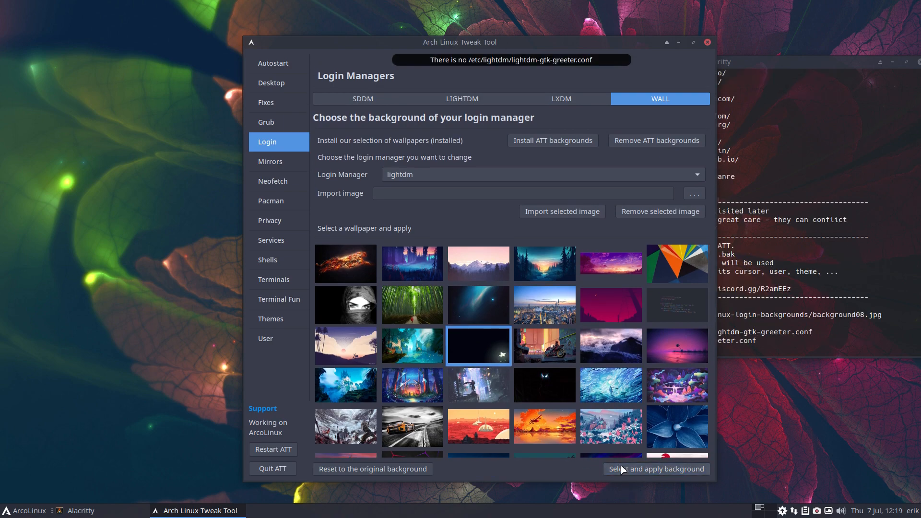
click(814, 297)
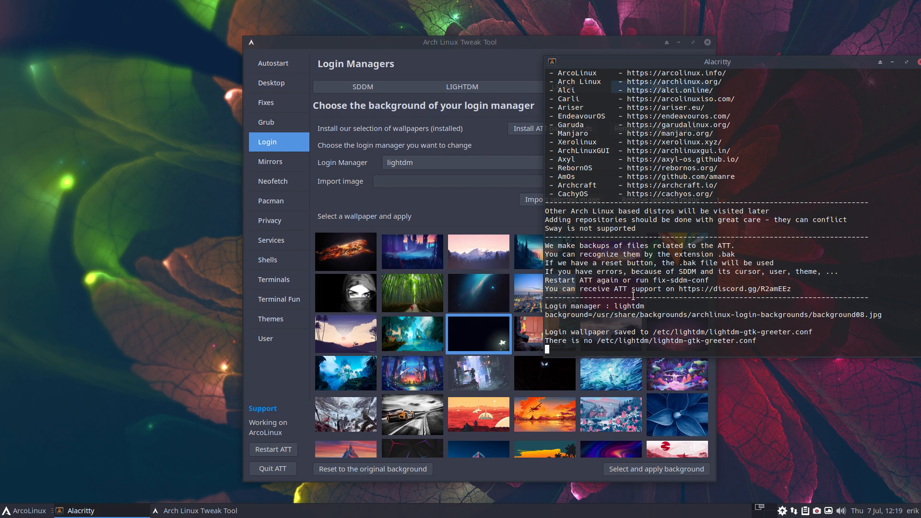
drag(497, 45, 290, 37)
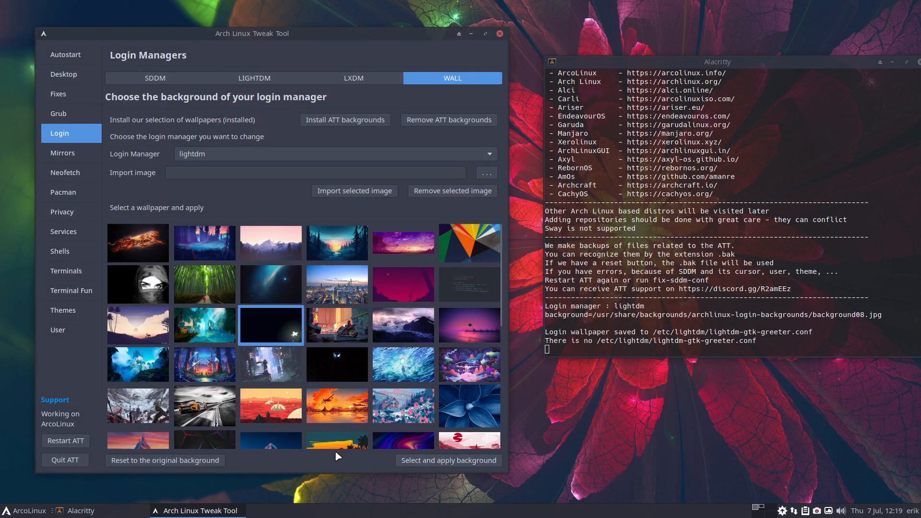
Install the missing ArcoLinux SDDM themes and apply arcolinux-materia-dark as the SDDM theme.
click(176, 78)
click(482, 247)
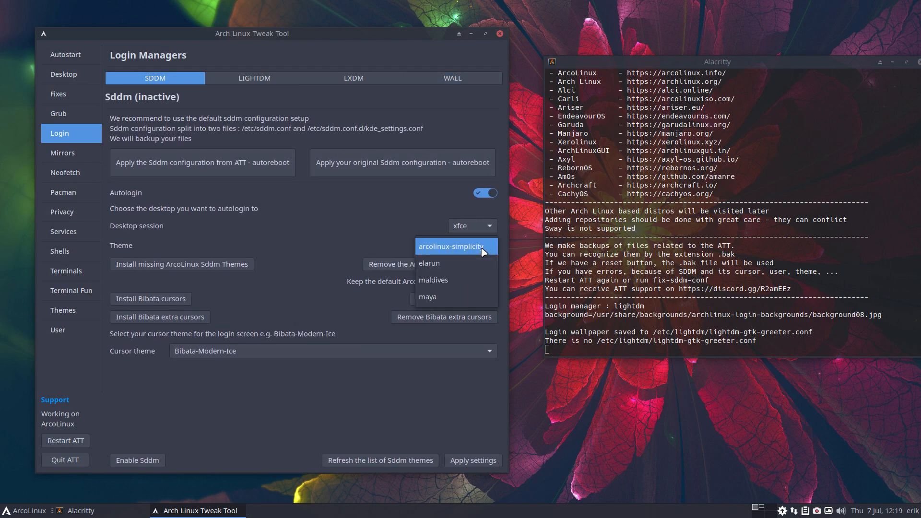
click(482, 247)
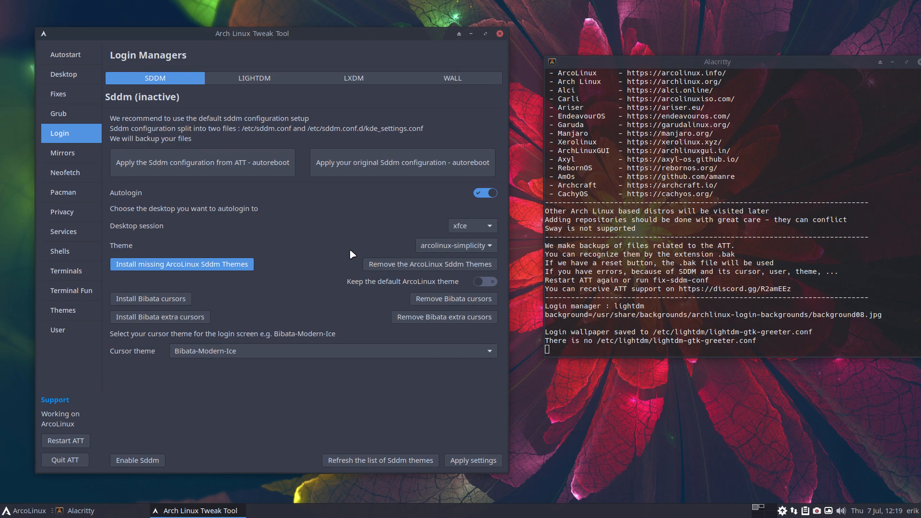
click(480, 258)
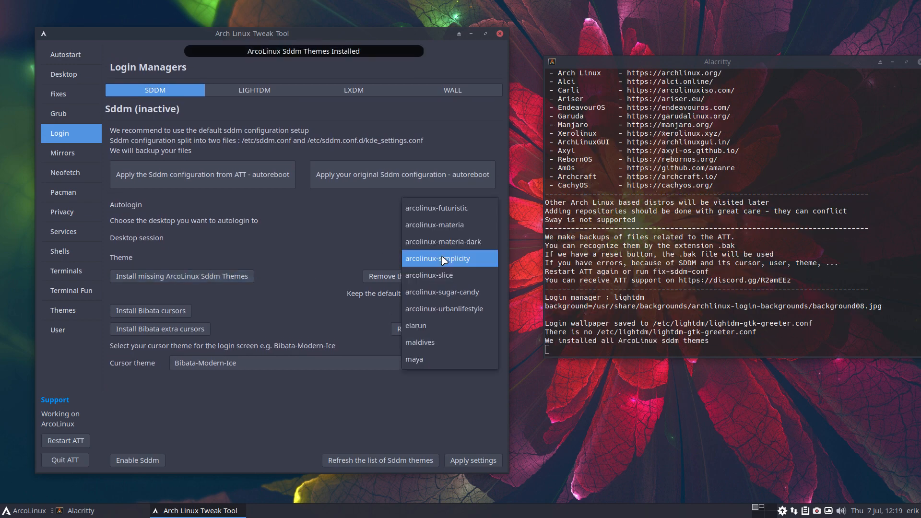
click(450, 248)
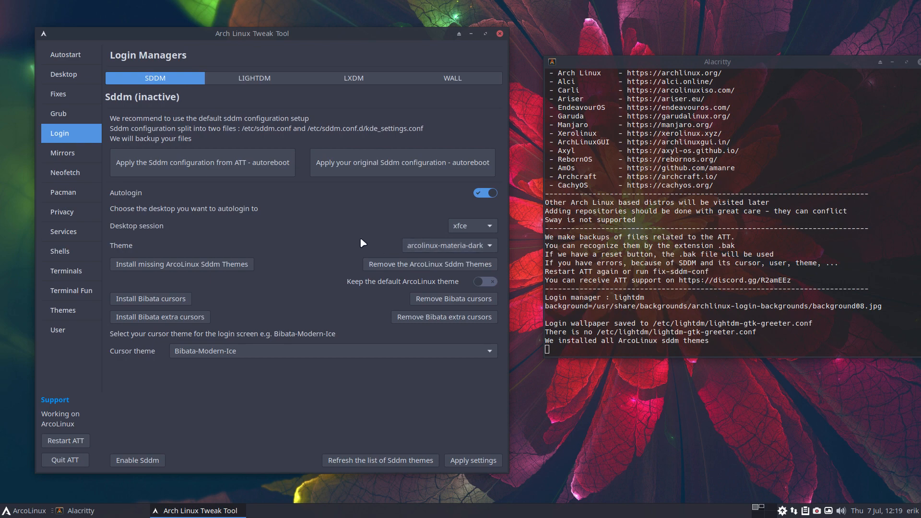
click(473, 463)
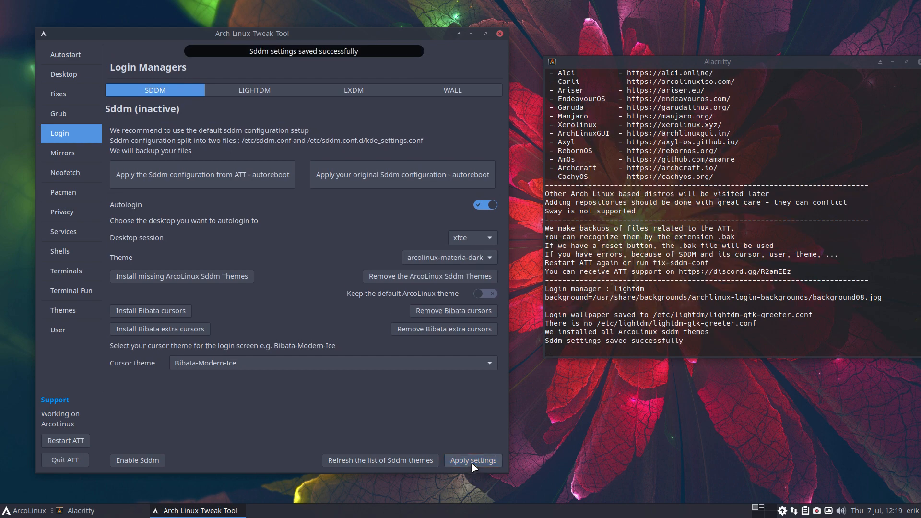
In the login wallpaper settings, choose sddm as the login manager and apply the black wallpaper with the small white butterfly.
click(449, 91)
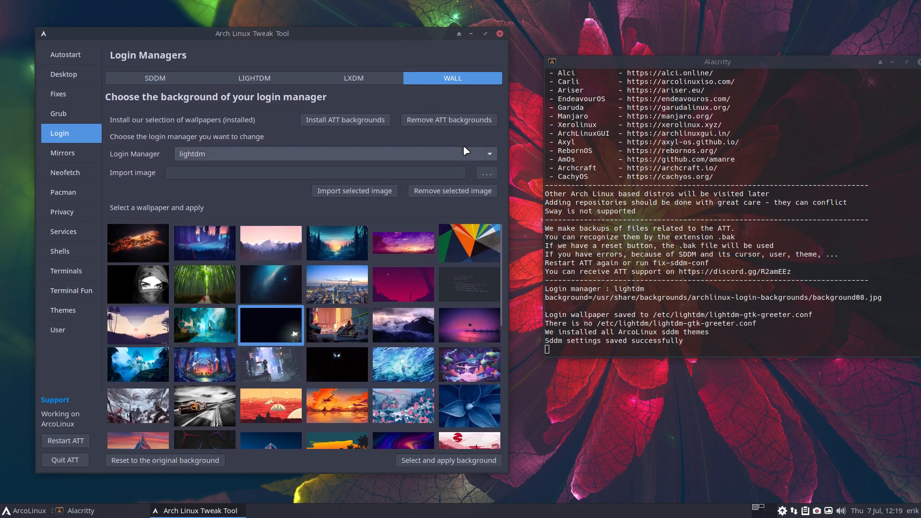
click(202, 248)
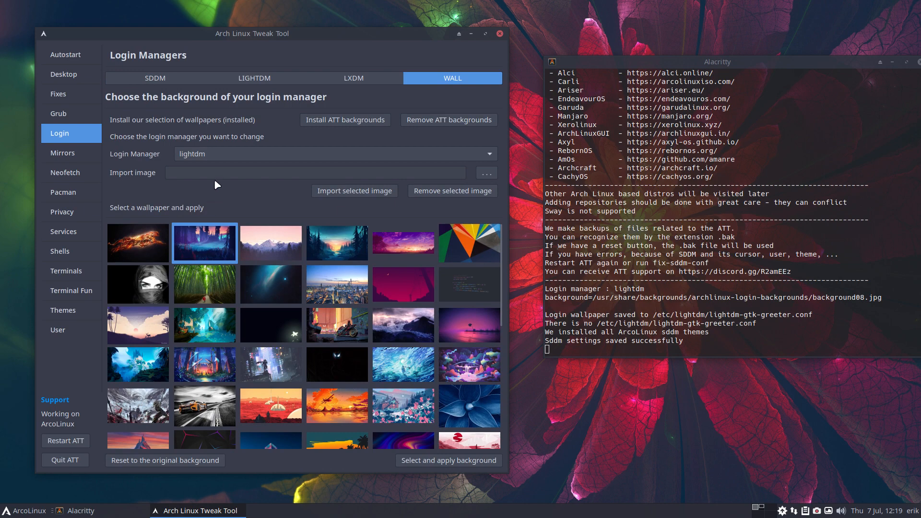
click(213, 154)
click(213, 140)
click(281, 328)
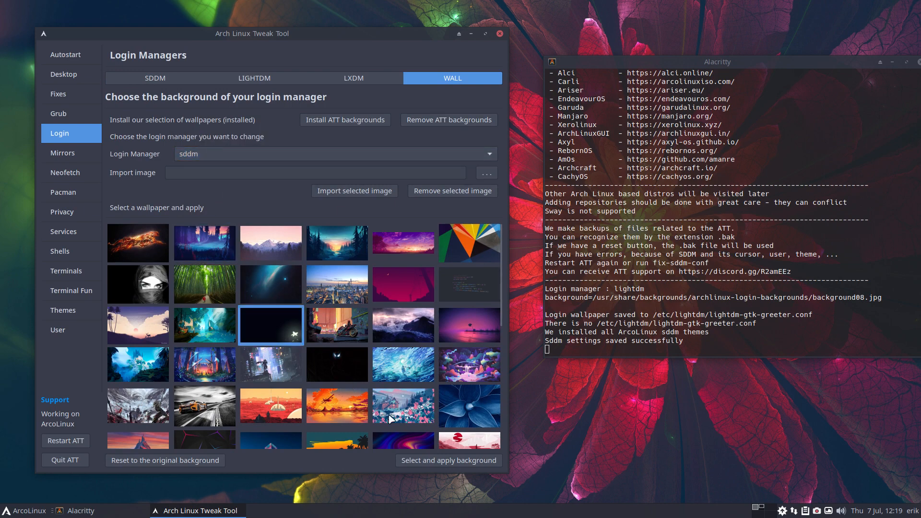
click(474, 461)
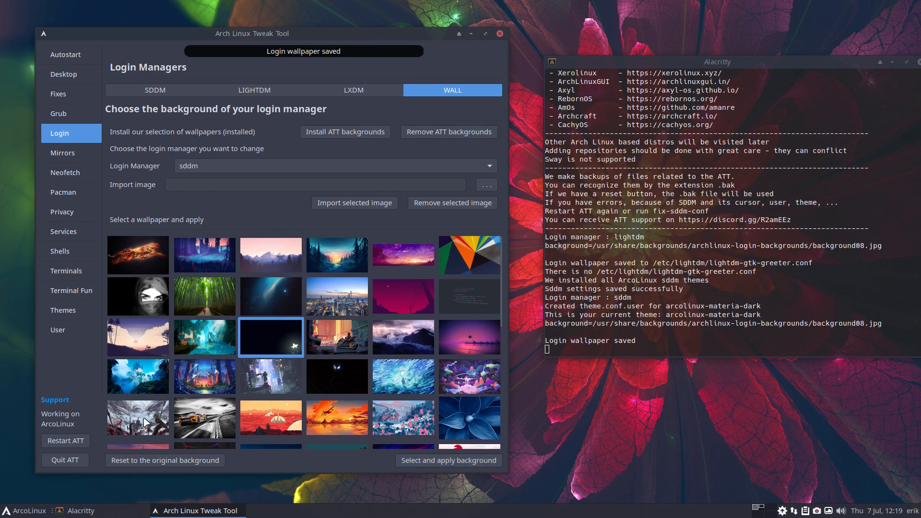
Enable SDDM as the login manager and highlight the sddm.service enable command in the terminal log.
click(182, 91)
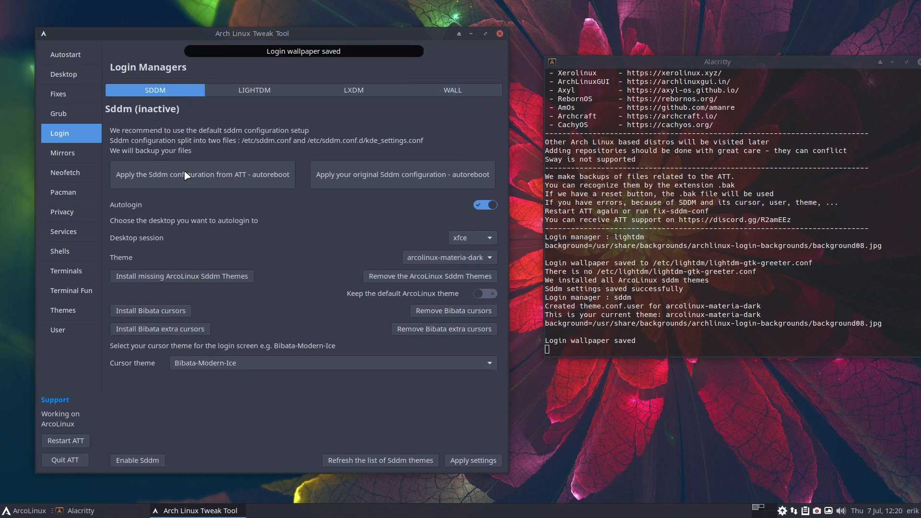
click(144, 460)
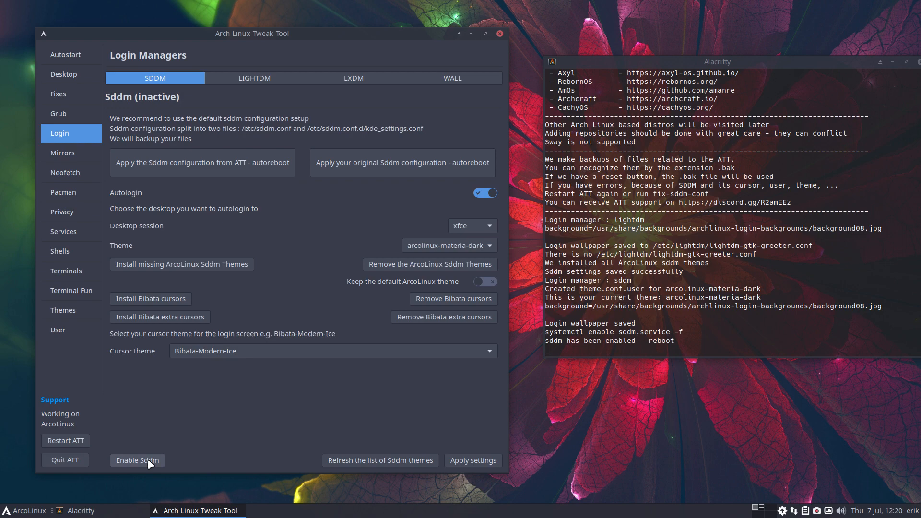
drag(580, 332, 683, 333)
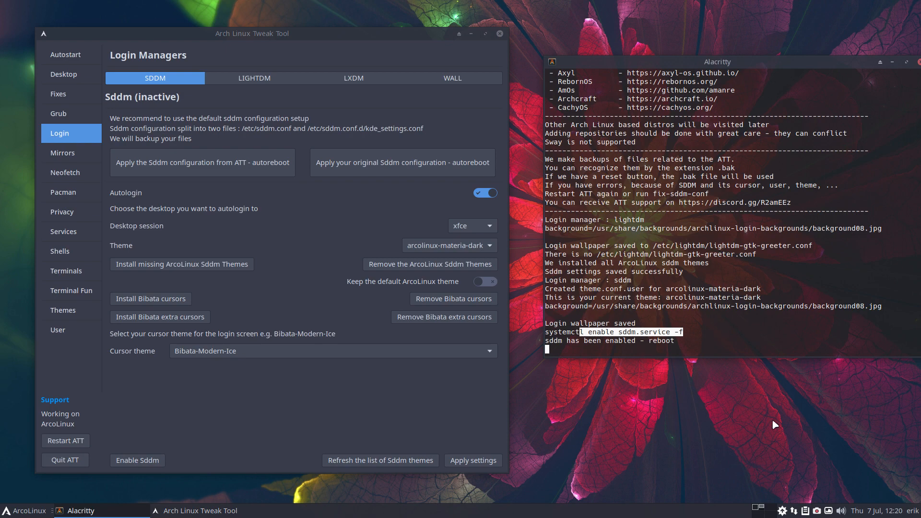
right_click(817, 511)
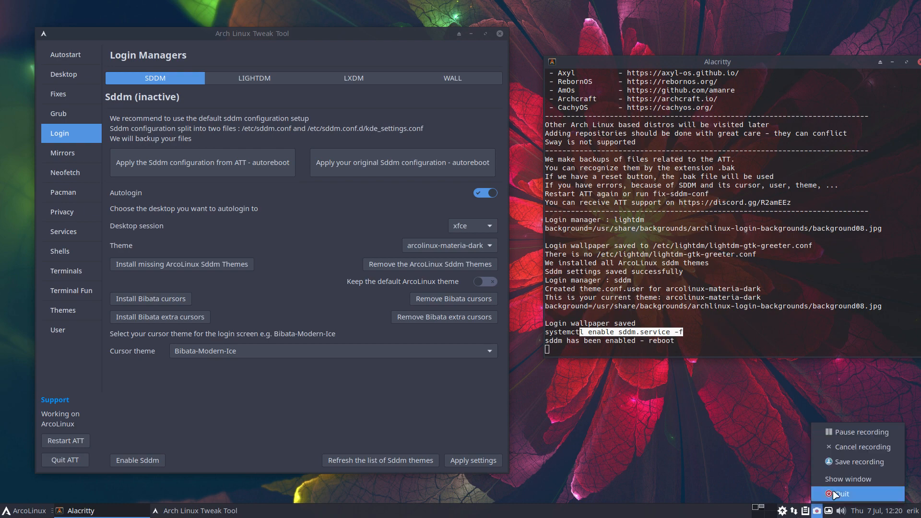